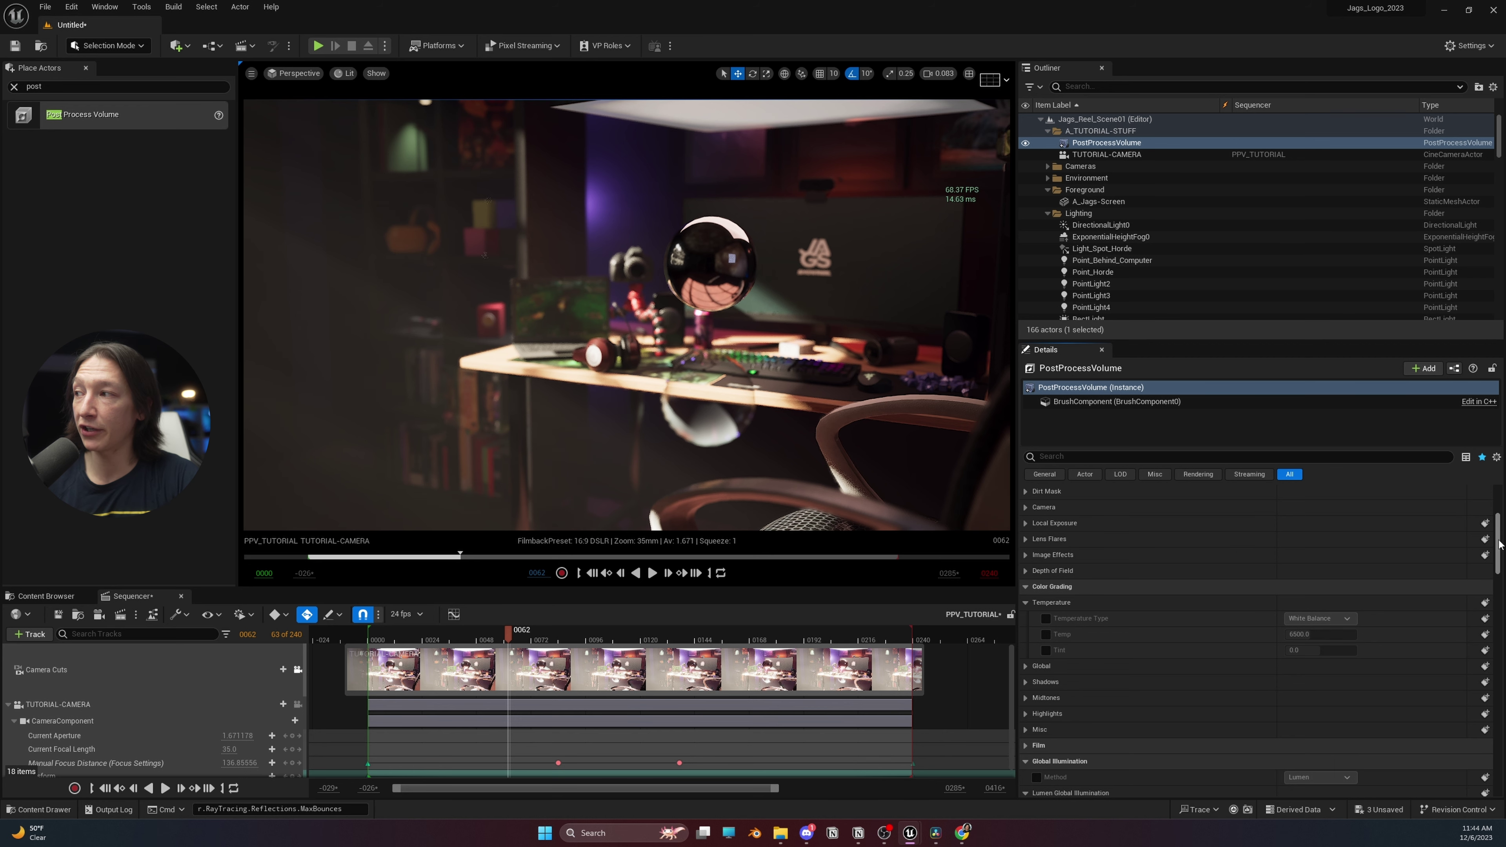
scroll(1498, 545, "up", 5)
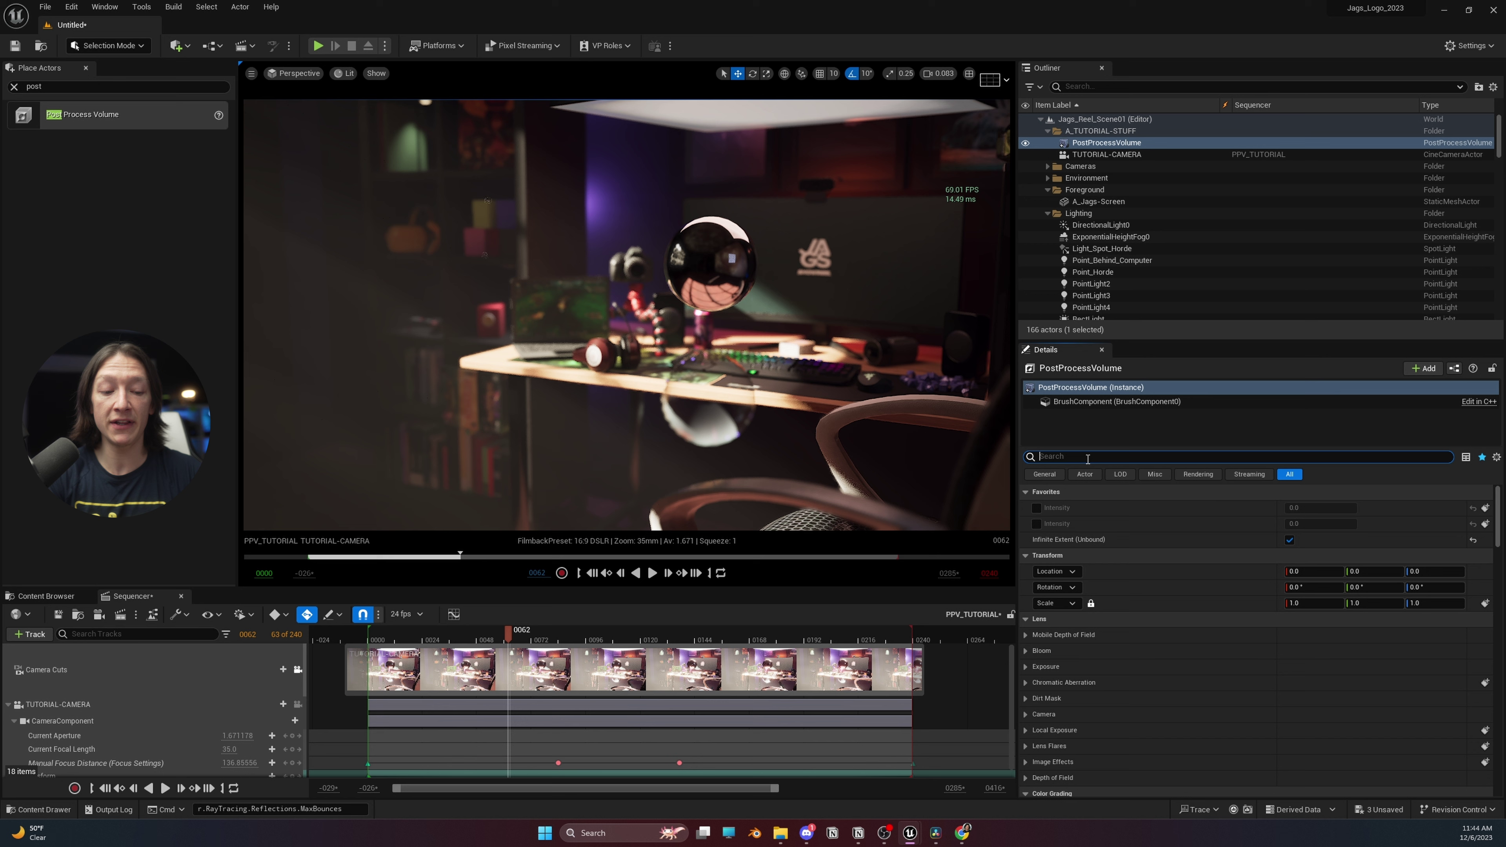
type("unb")
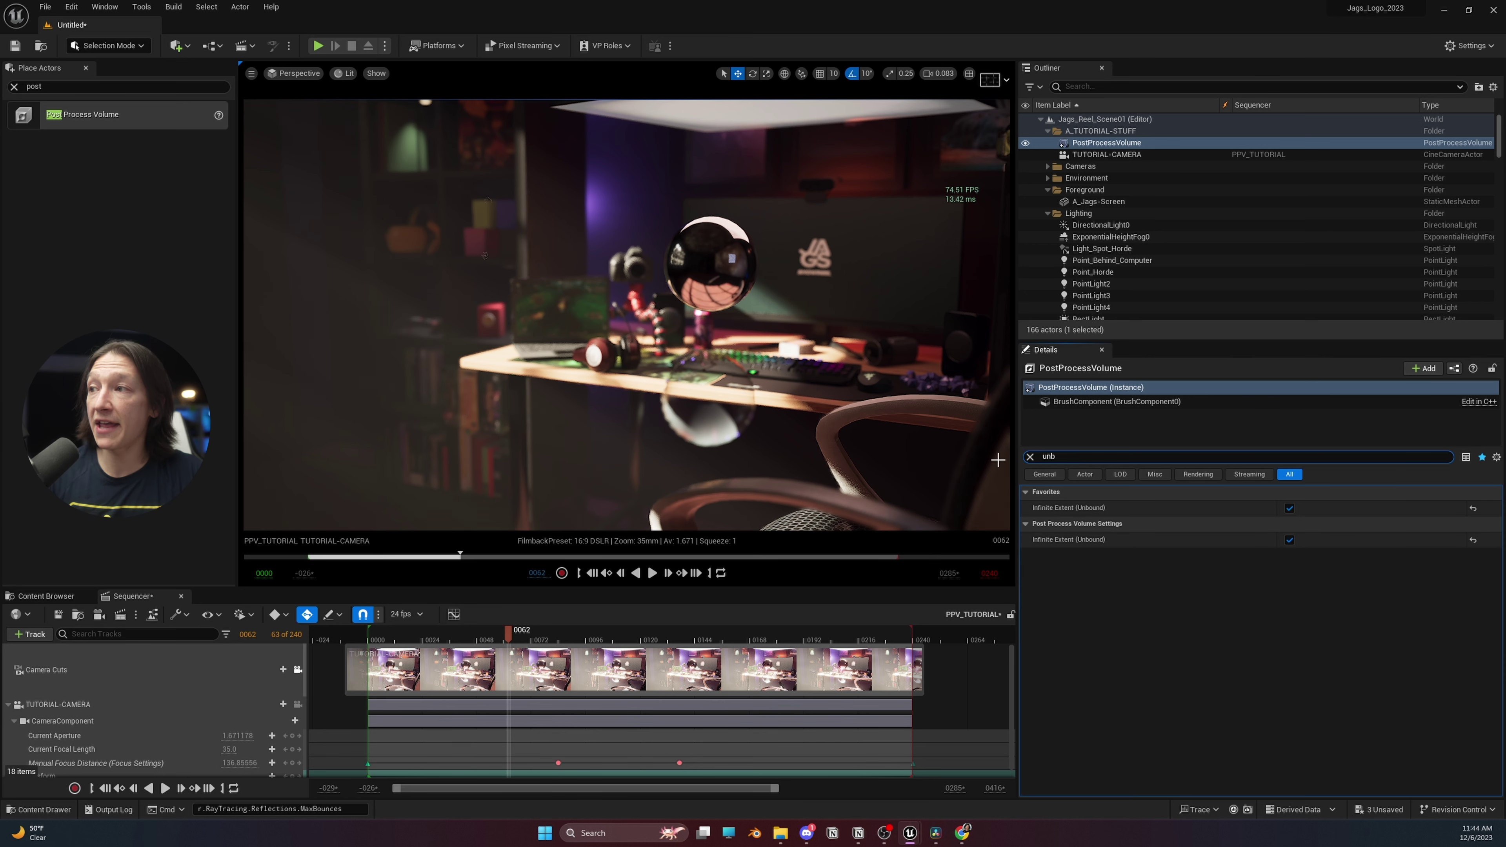
left_click(1029, 456)
scroll(1157, 617, "down", 10)
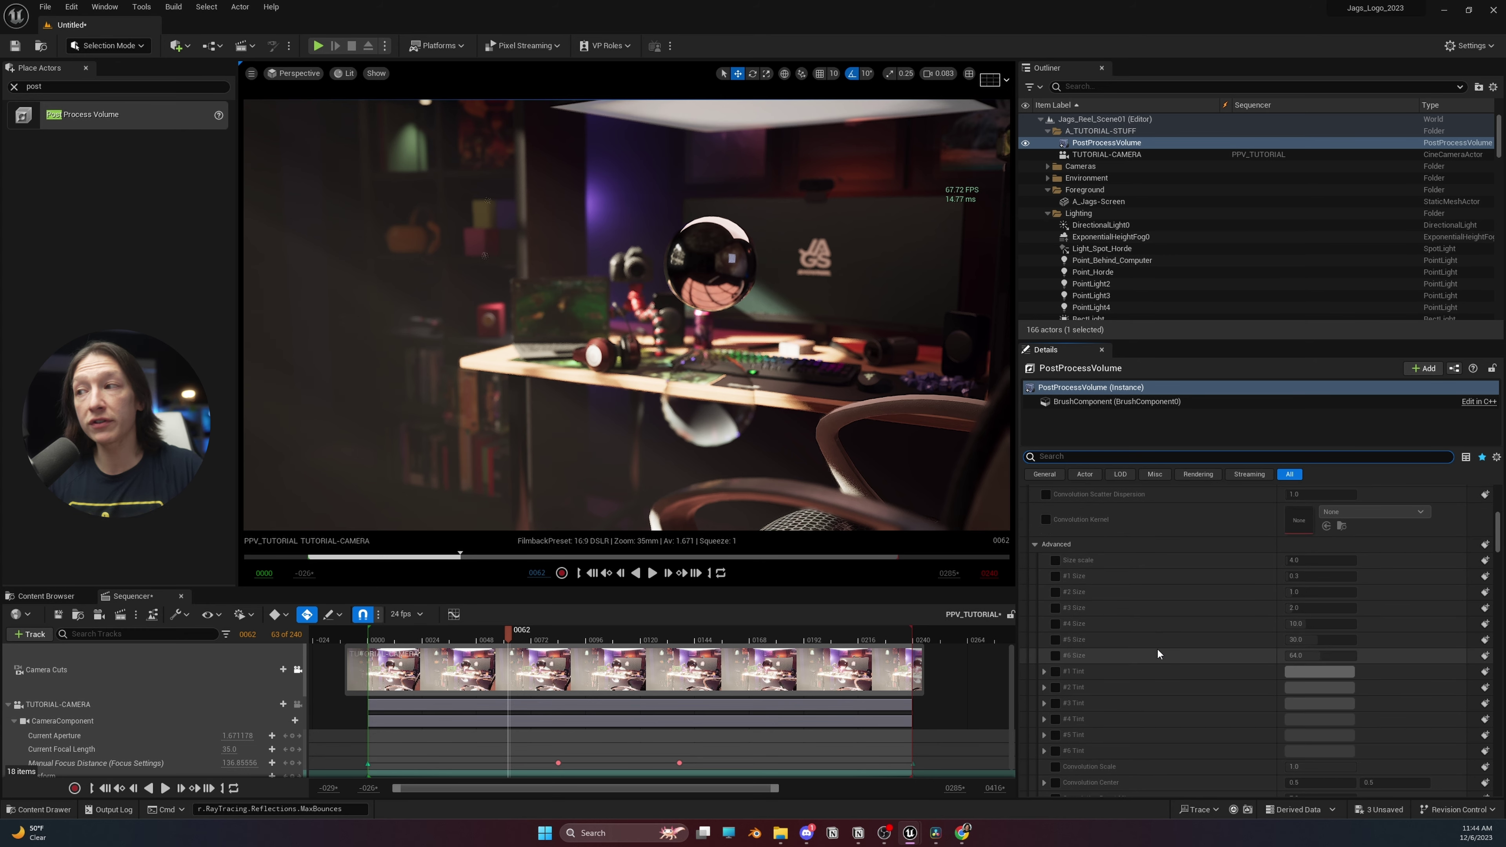
scroll(1141, 657, "down", 10)
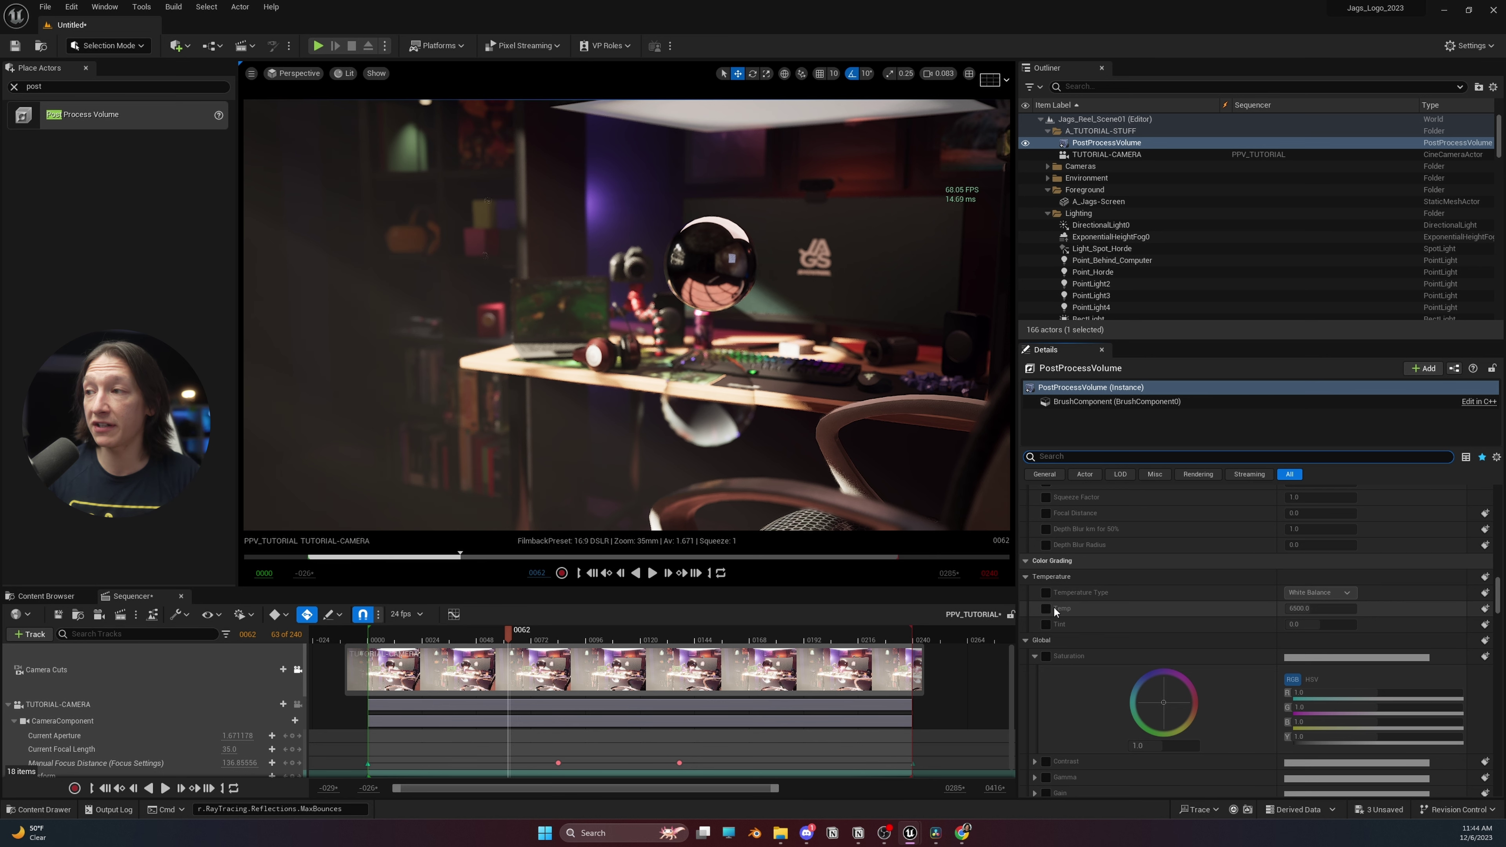
scroll(1085, 684, "down", 5)
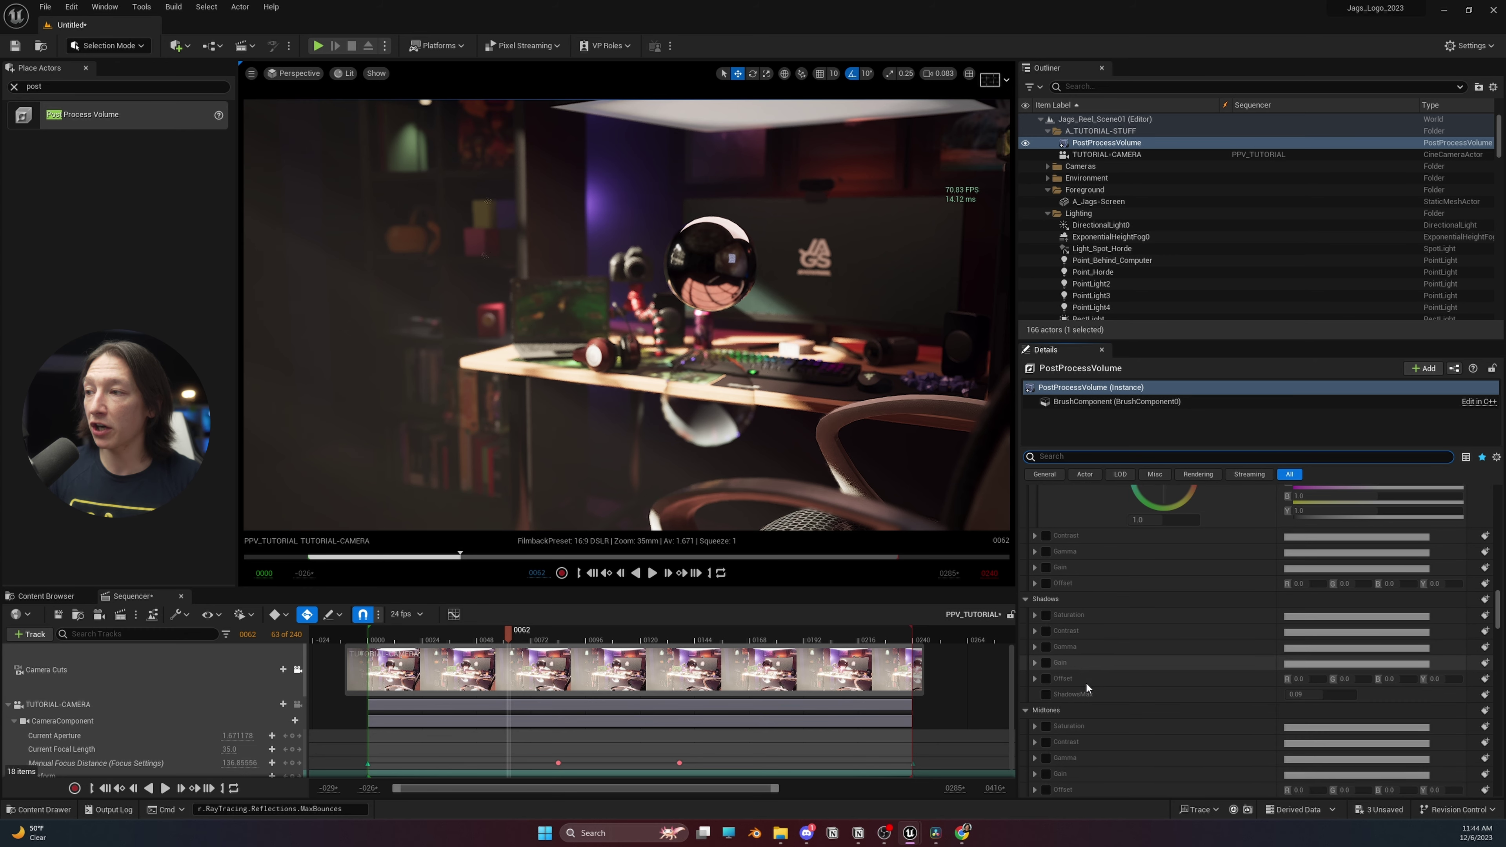
scroll(1086, 681, "up", 2)
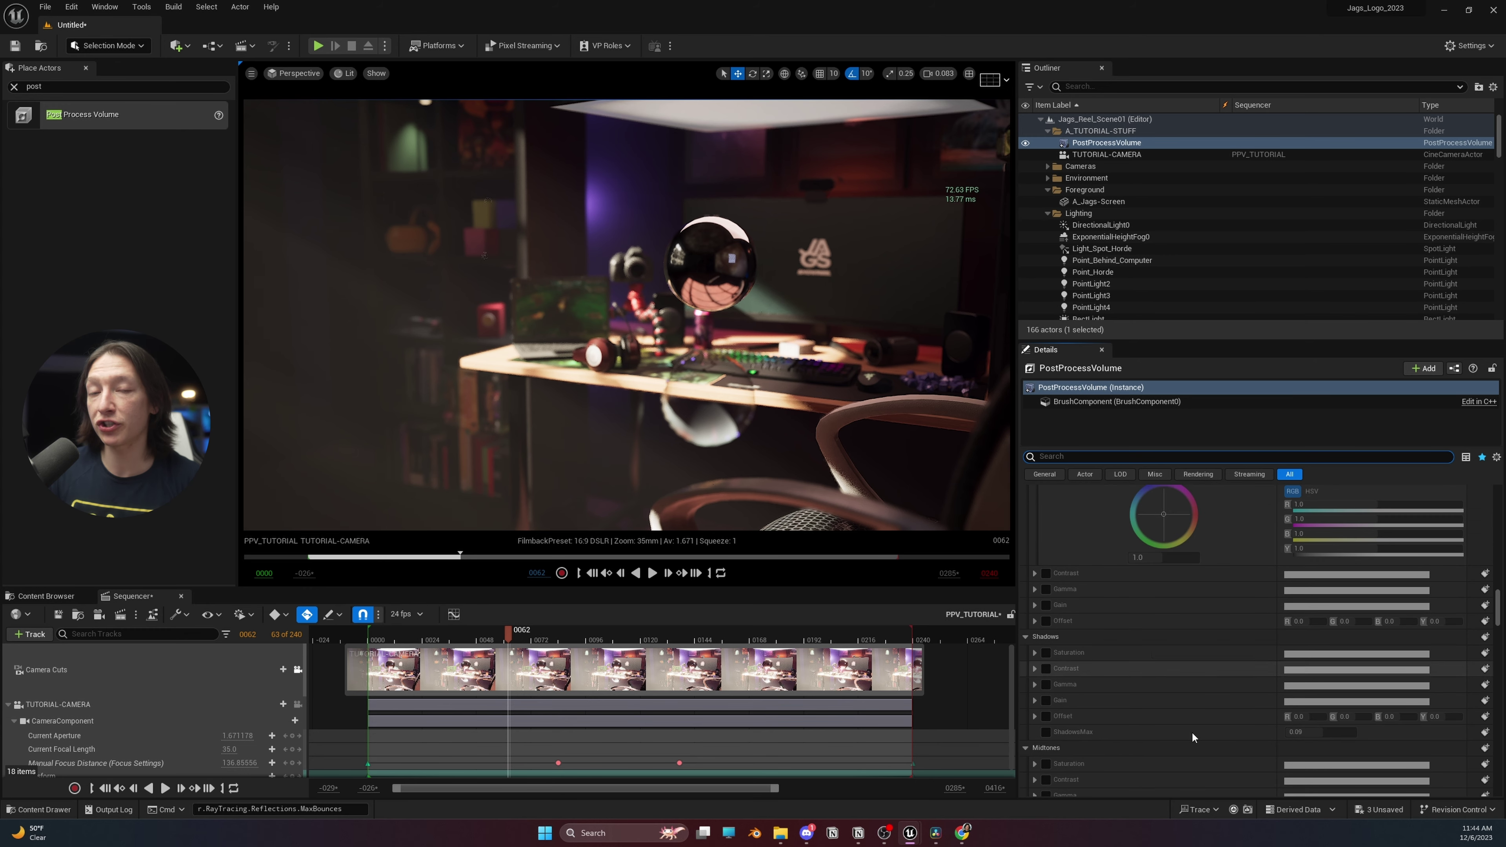
scroll(1242, 636, "up", 5)
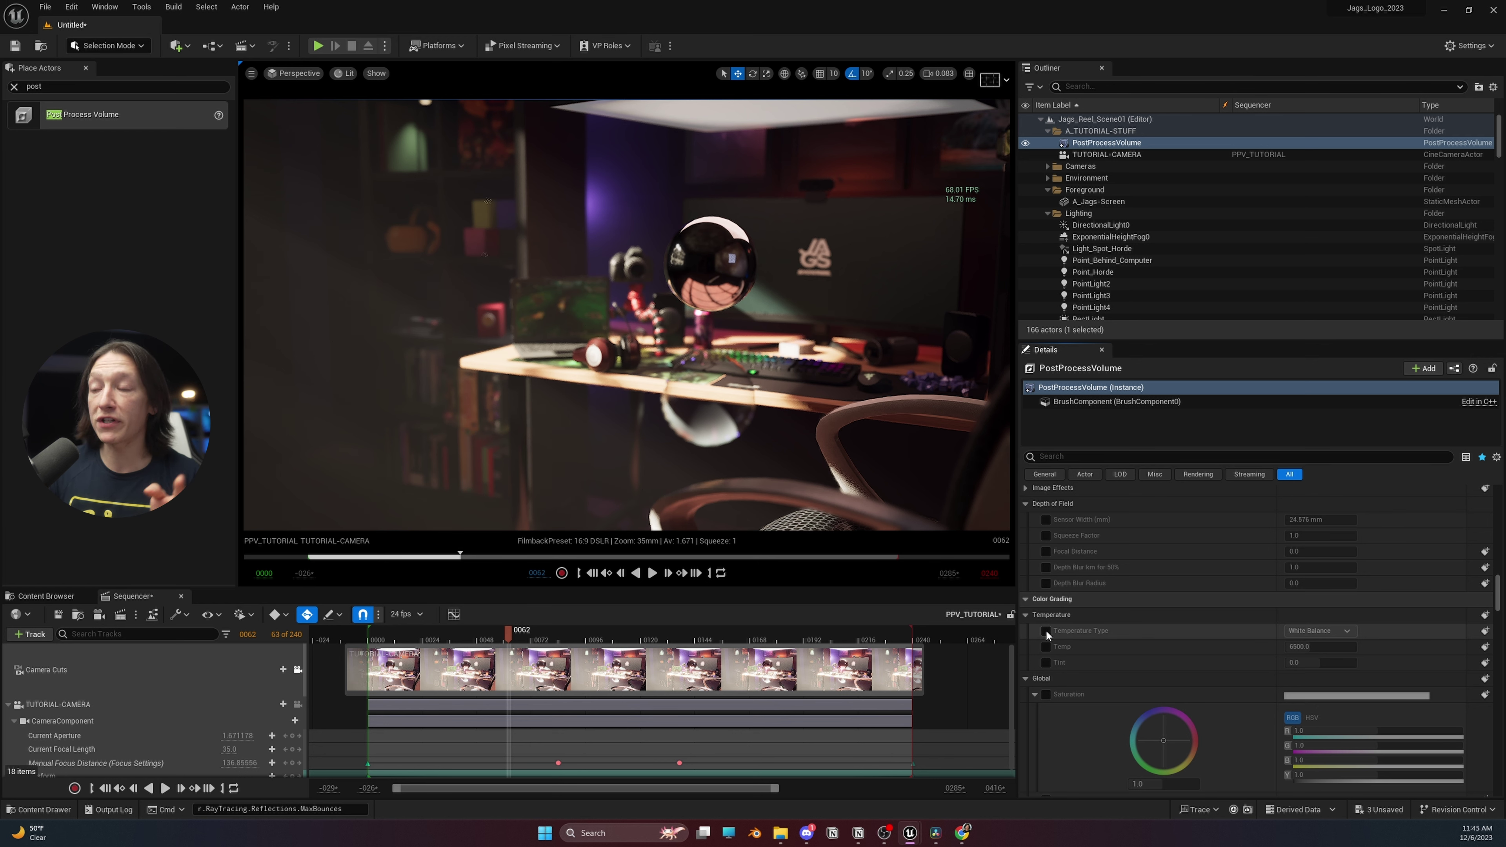
- Warm the scene, then cool it with Color Temperature type and Temp 2304, then disable both overrides
left_click(1046, 630)
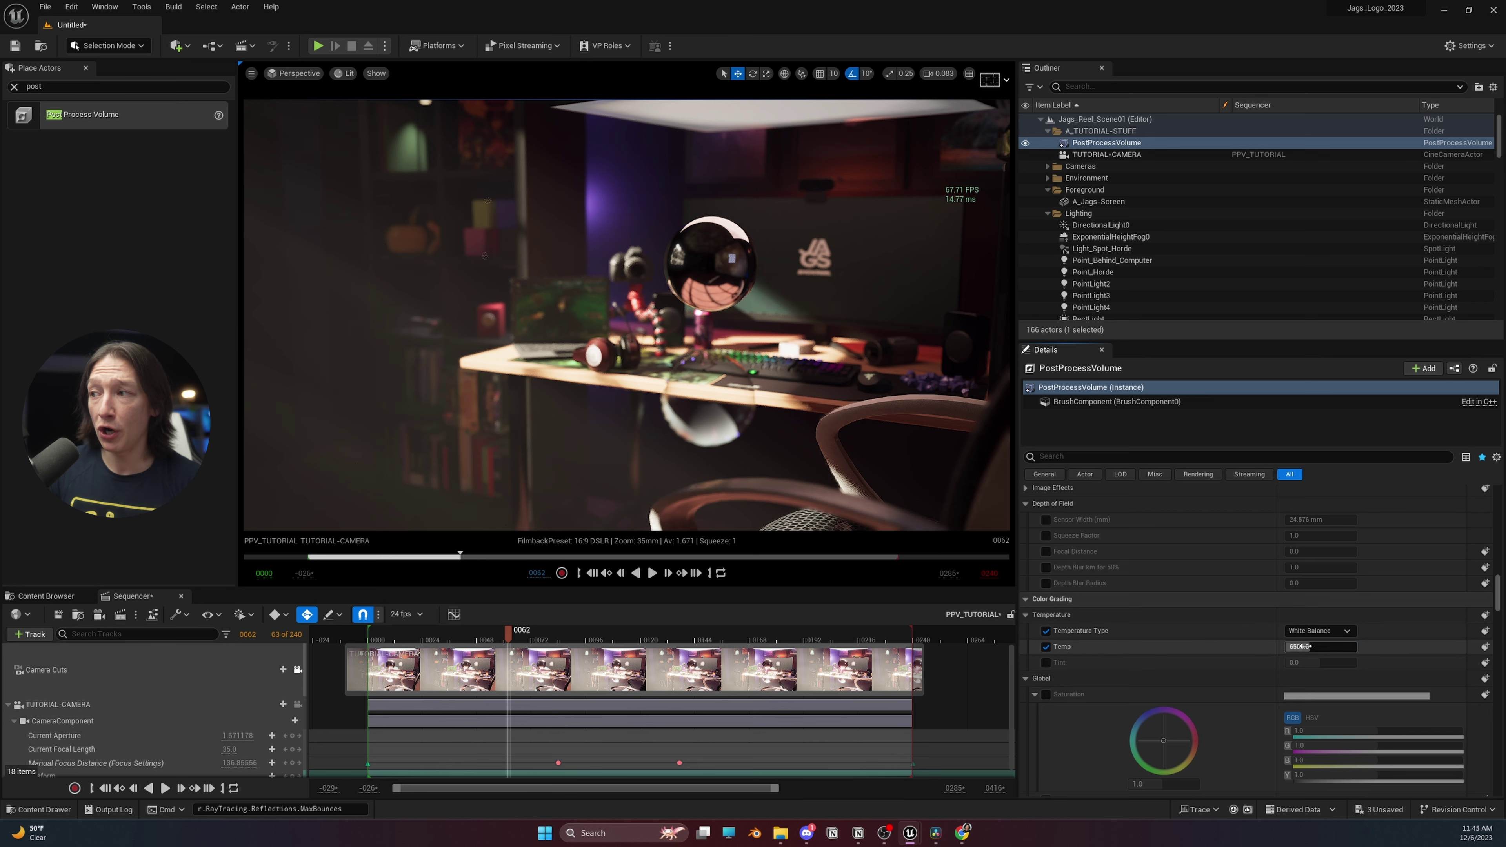
mouse_move(1304, 647)
left_mouse_down()
mouse_move(1337, 647)
mouse_move(1304, 647)
mouse_move(1322, 647)
left_mouse_up()
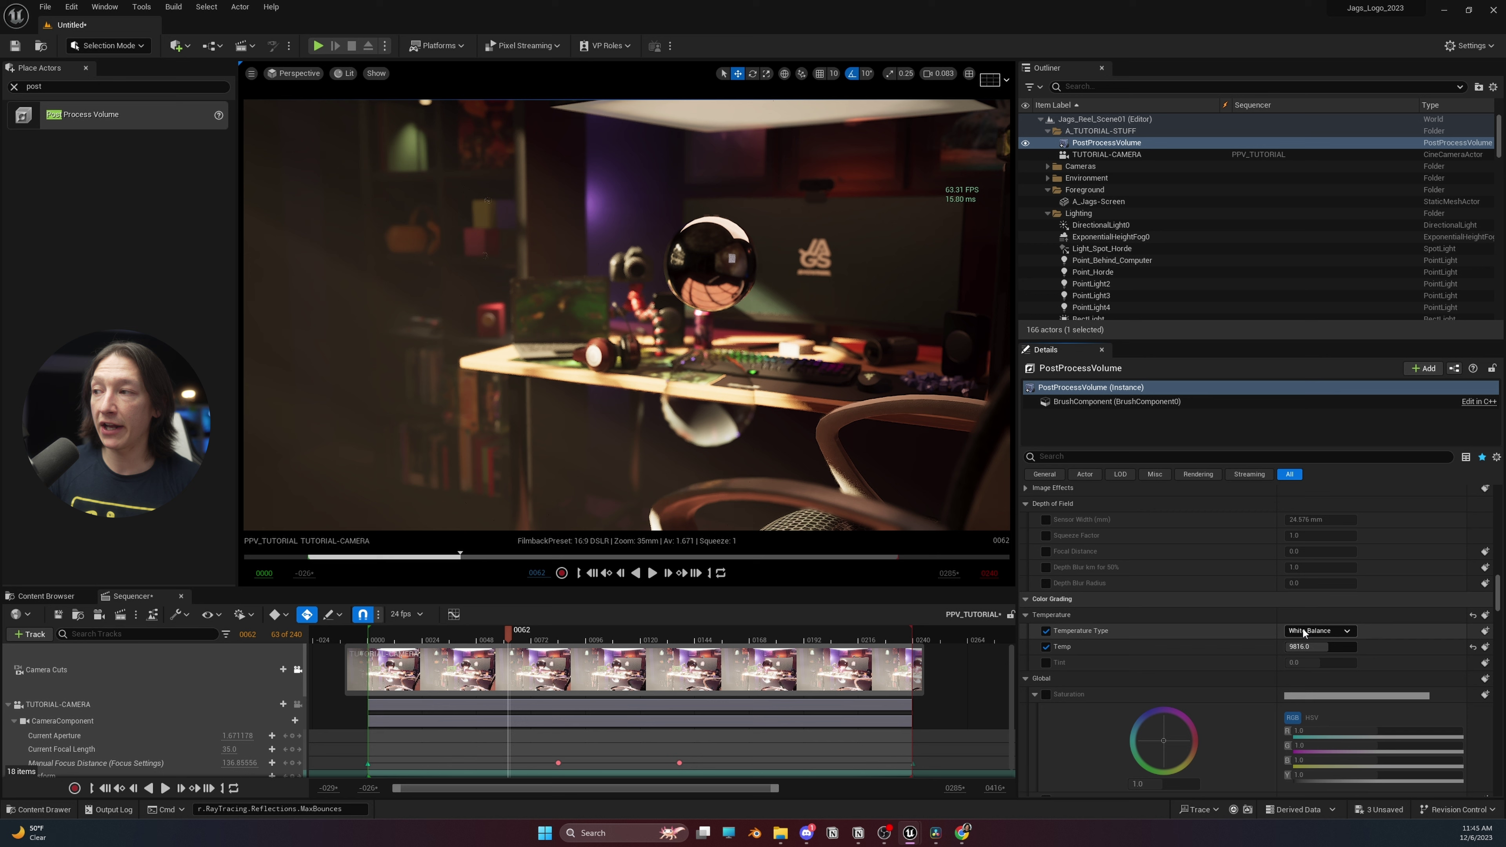
left_click(1316, 630)
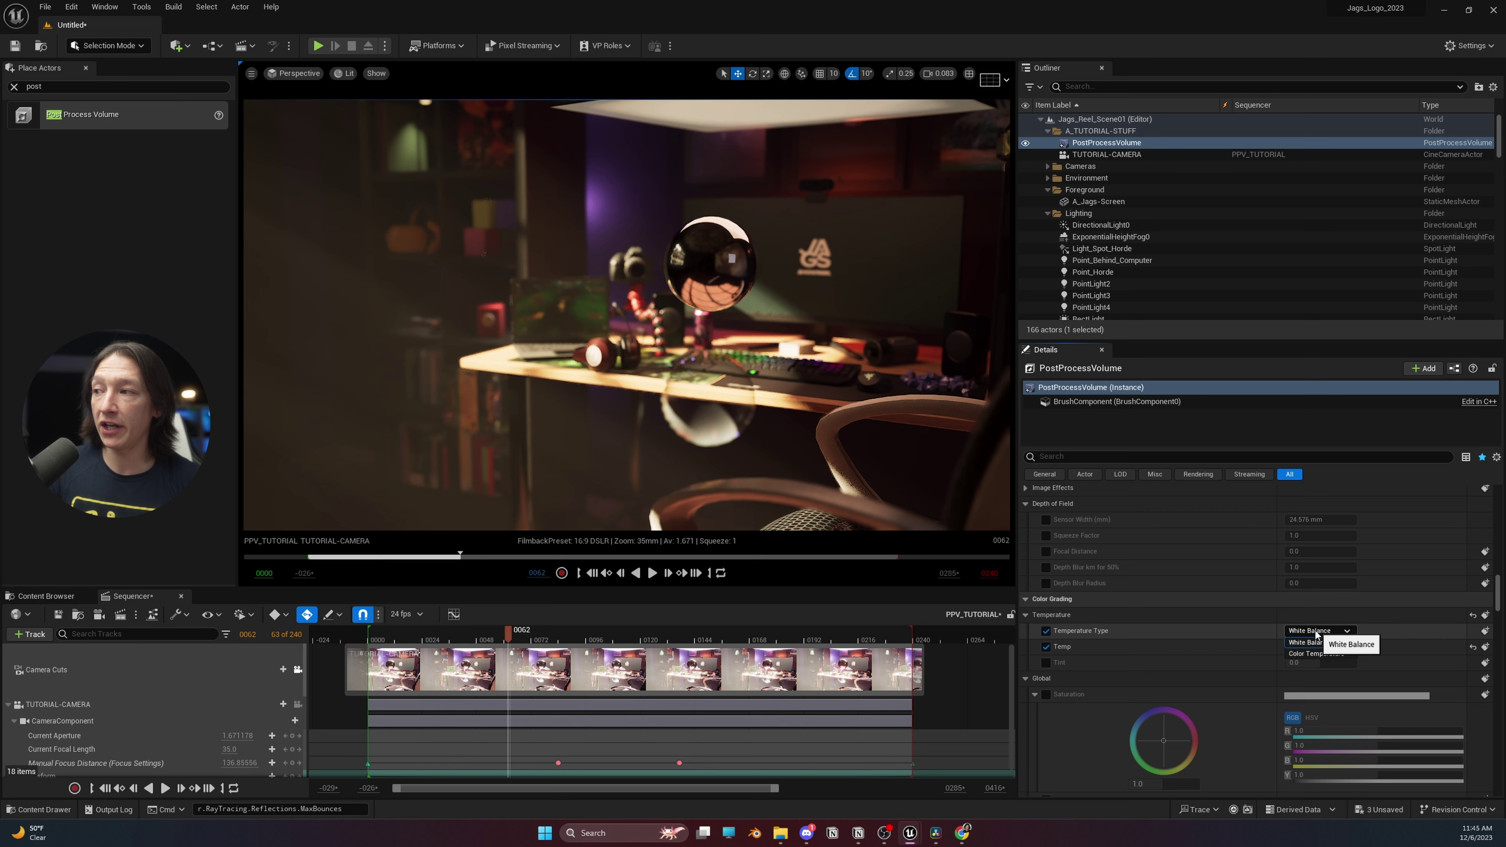
left_click(1302, 654)
left_click_drag(1333, 648, 1239, 646)
left_click(1044, 647)
left_click(1045, 631)
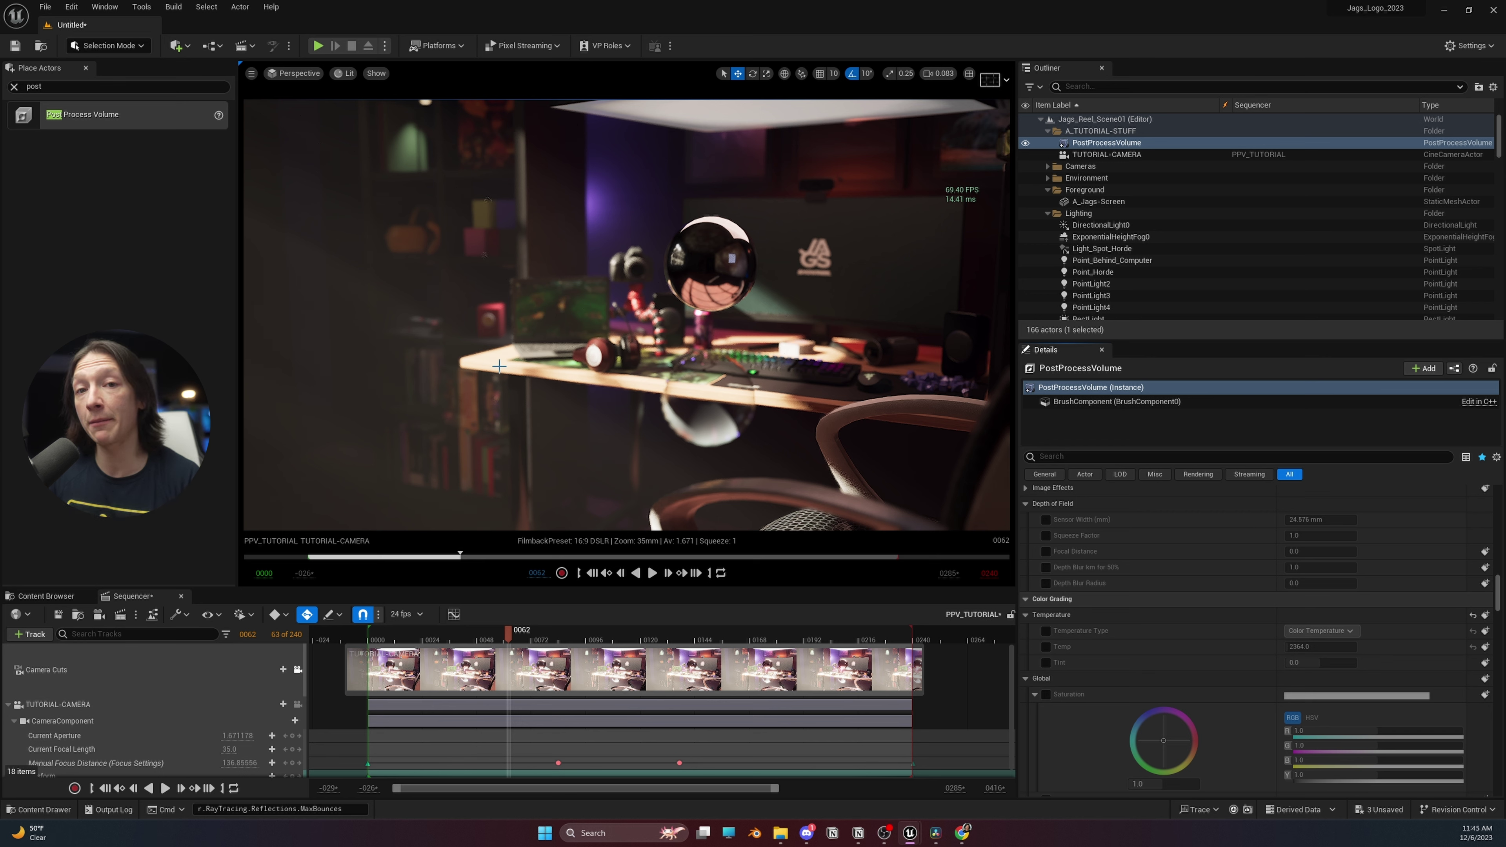
- Drop Global Saturation to 0 for a black-and-white preview, then switch its override off
left_click(1047, 695)
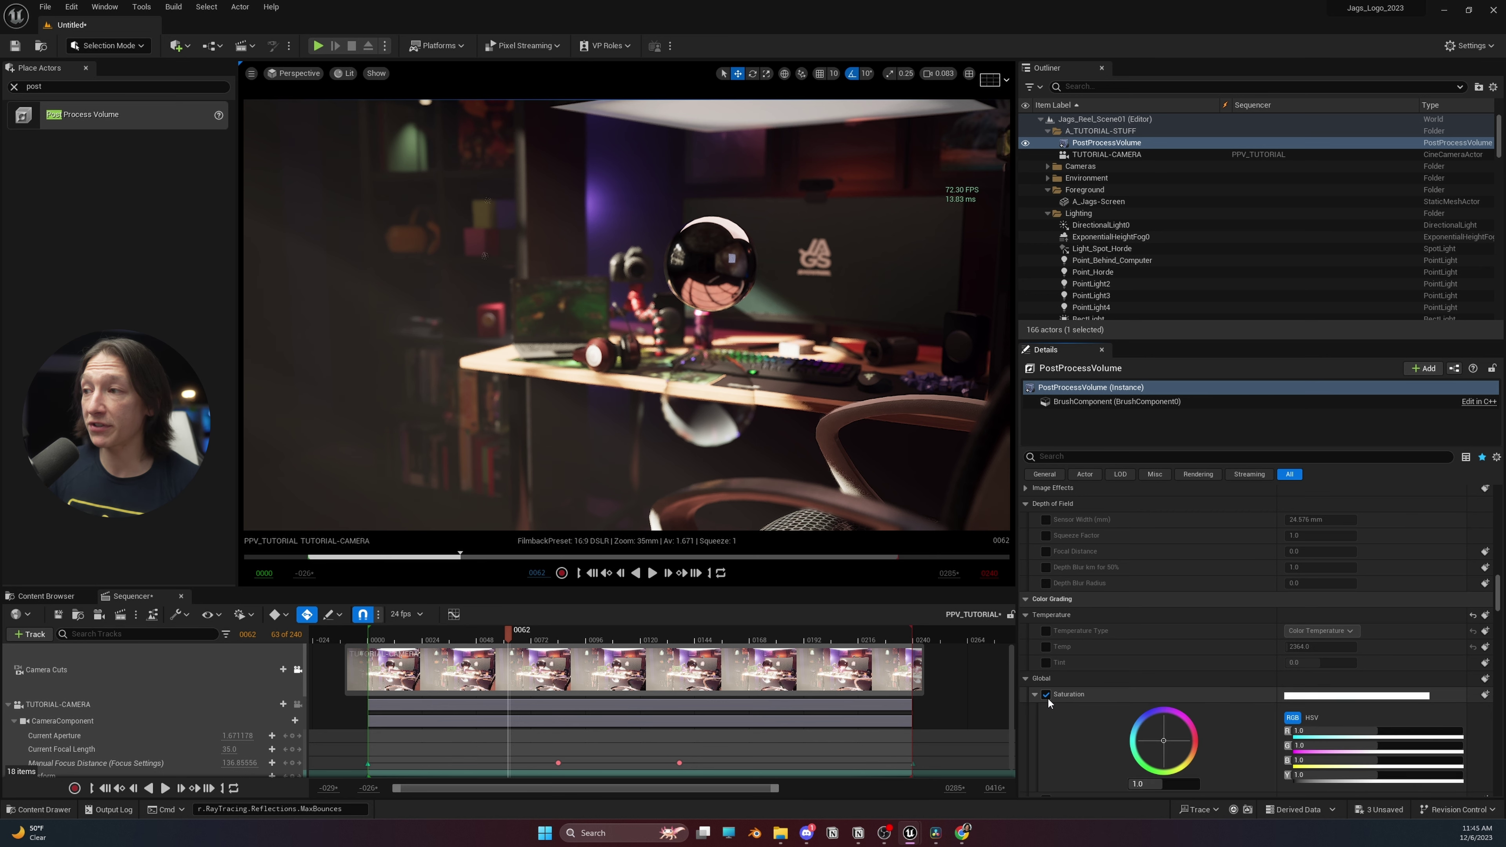
scroll(1047, 697, "down", 3)
left_click_drag(1153, 712, 1120, 712)
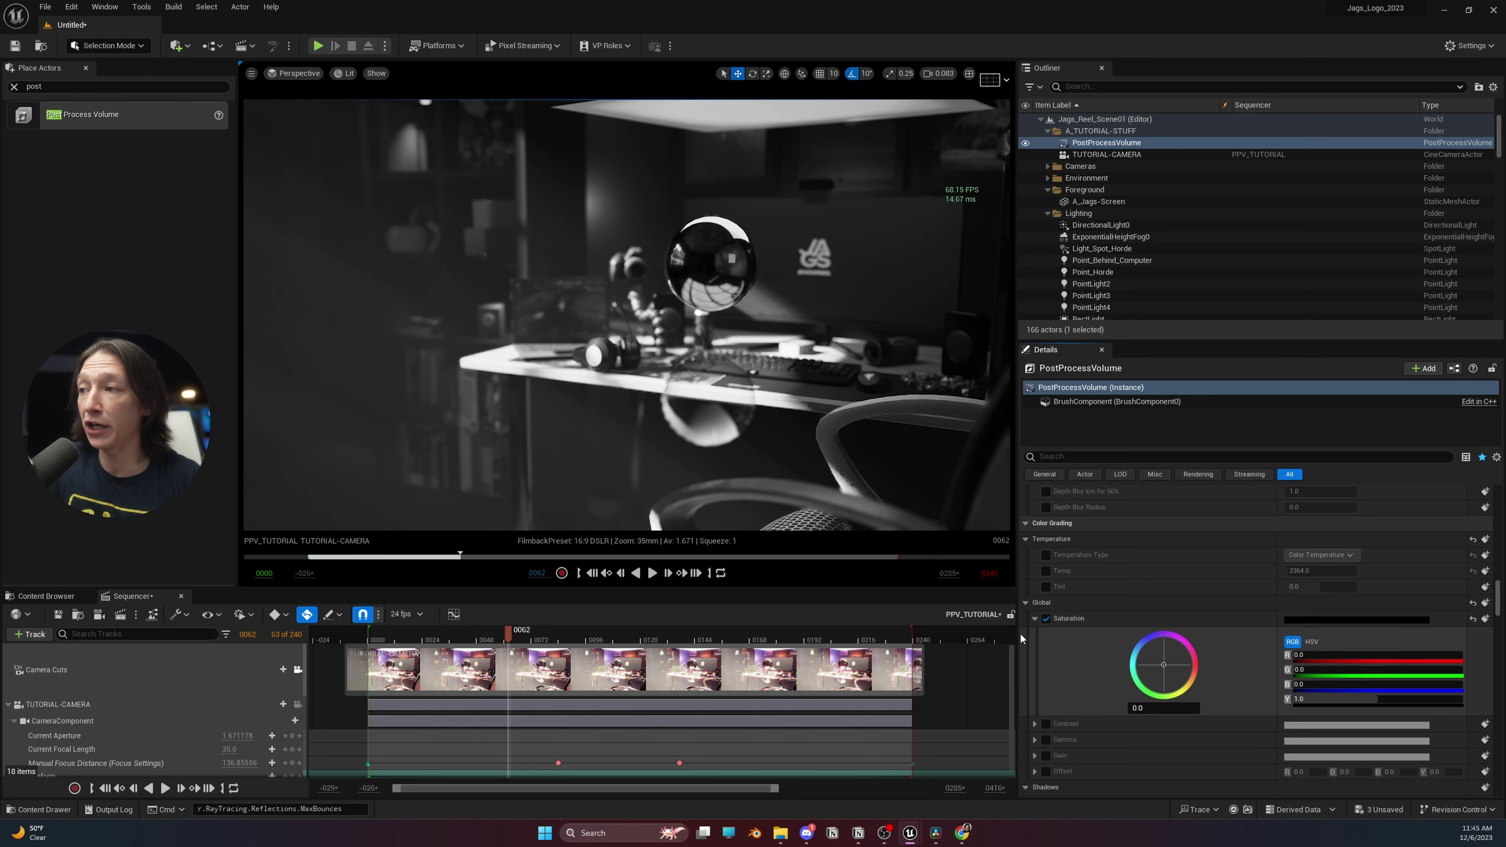
left_click(1046, 620)
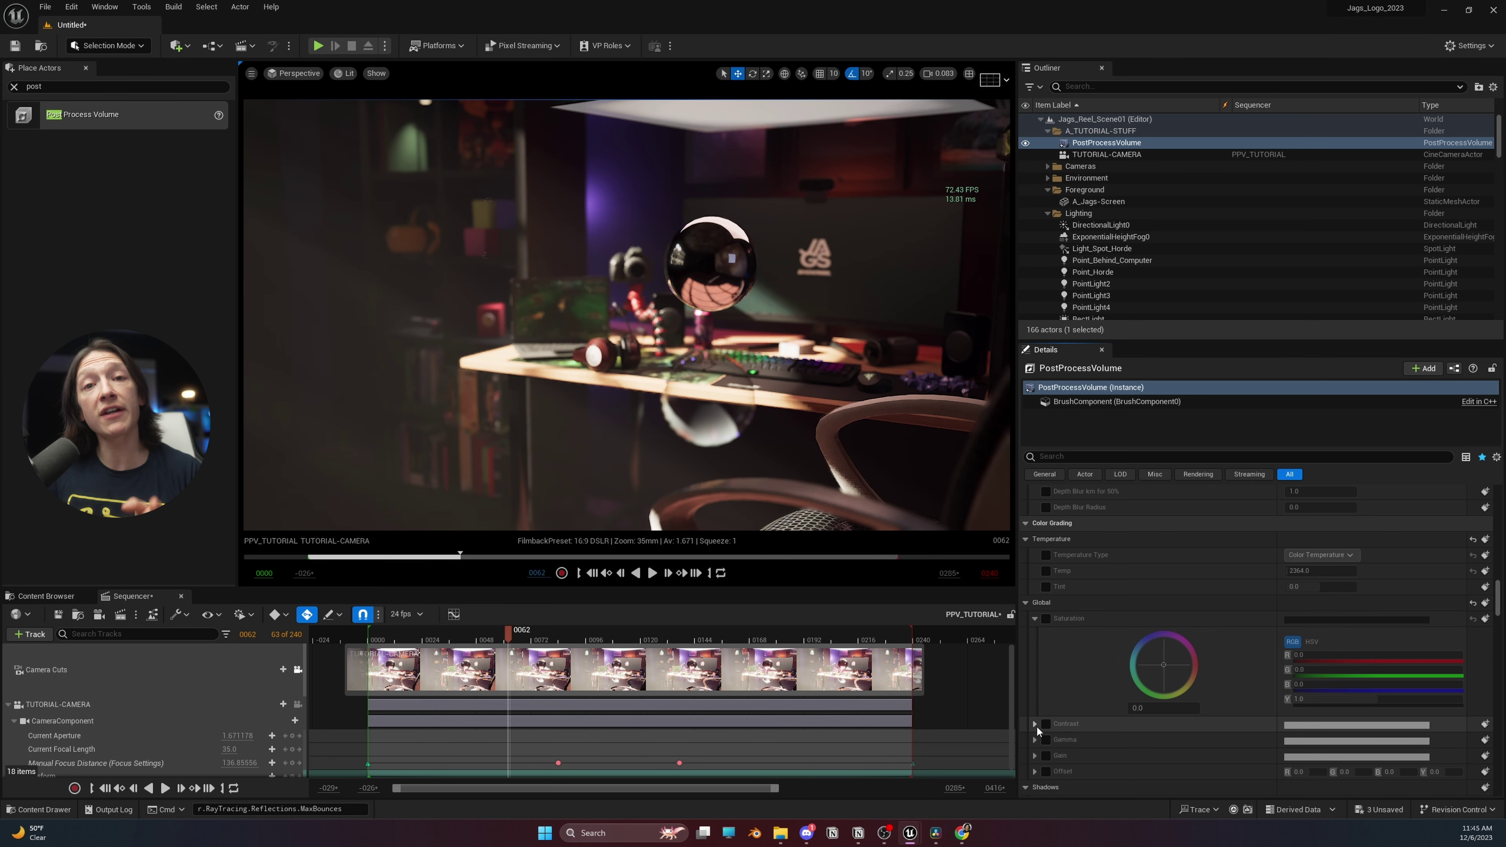
- Lower Global Contrast to 0.66 for a flatter look, then switch its override off
left_click(1035, 723)
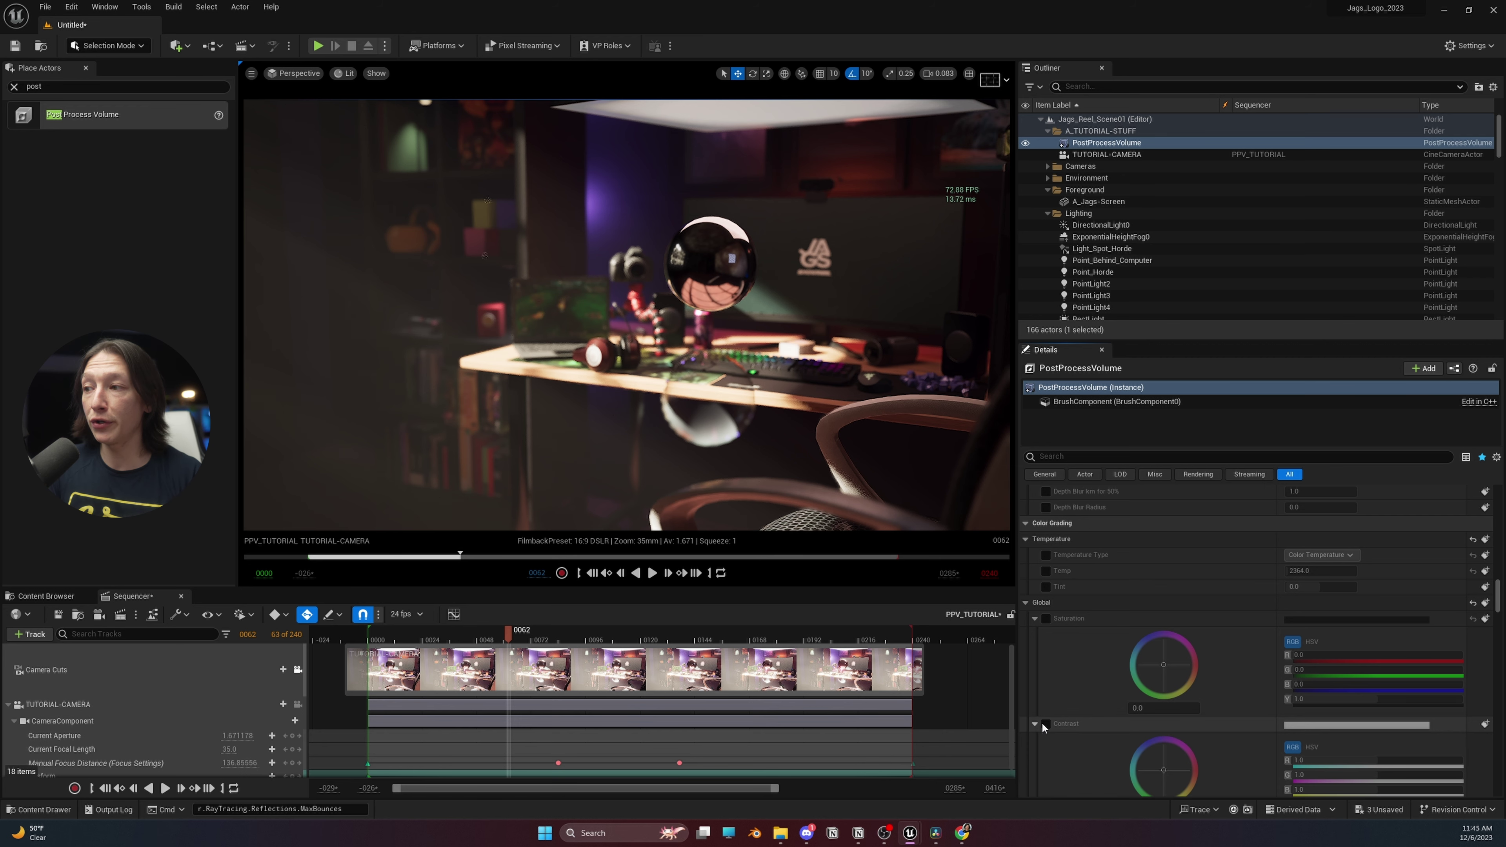
scroll(1047, 706, "down", 2)
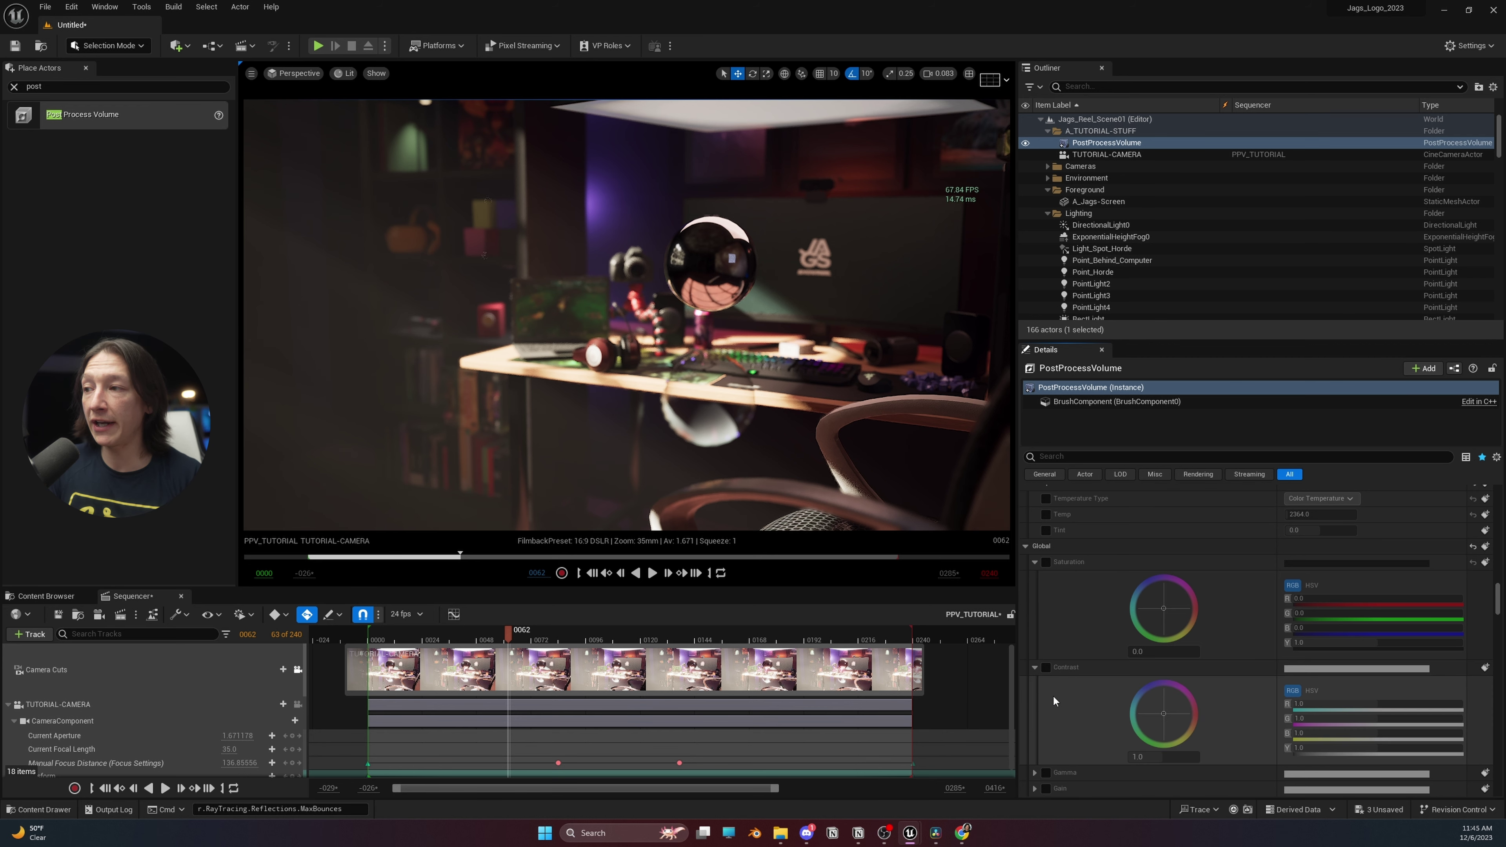
left_click(1046, 667)
mouse_move(1155, 755)
left_mouse_down()
mouse_move(1124, 756)
mouse_move(1156, 757)
left_mouse_up()
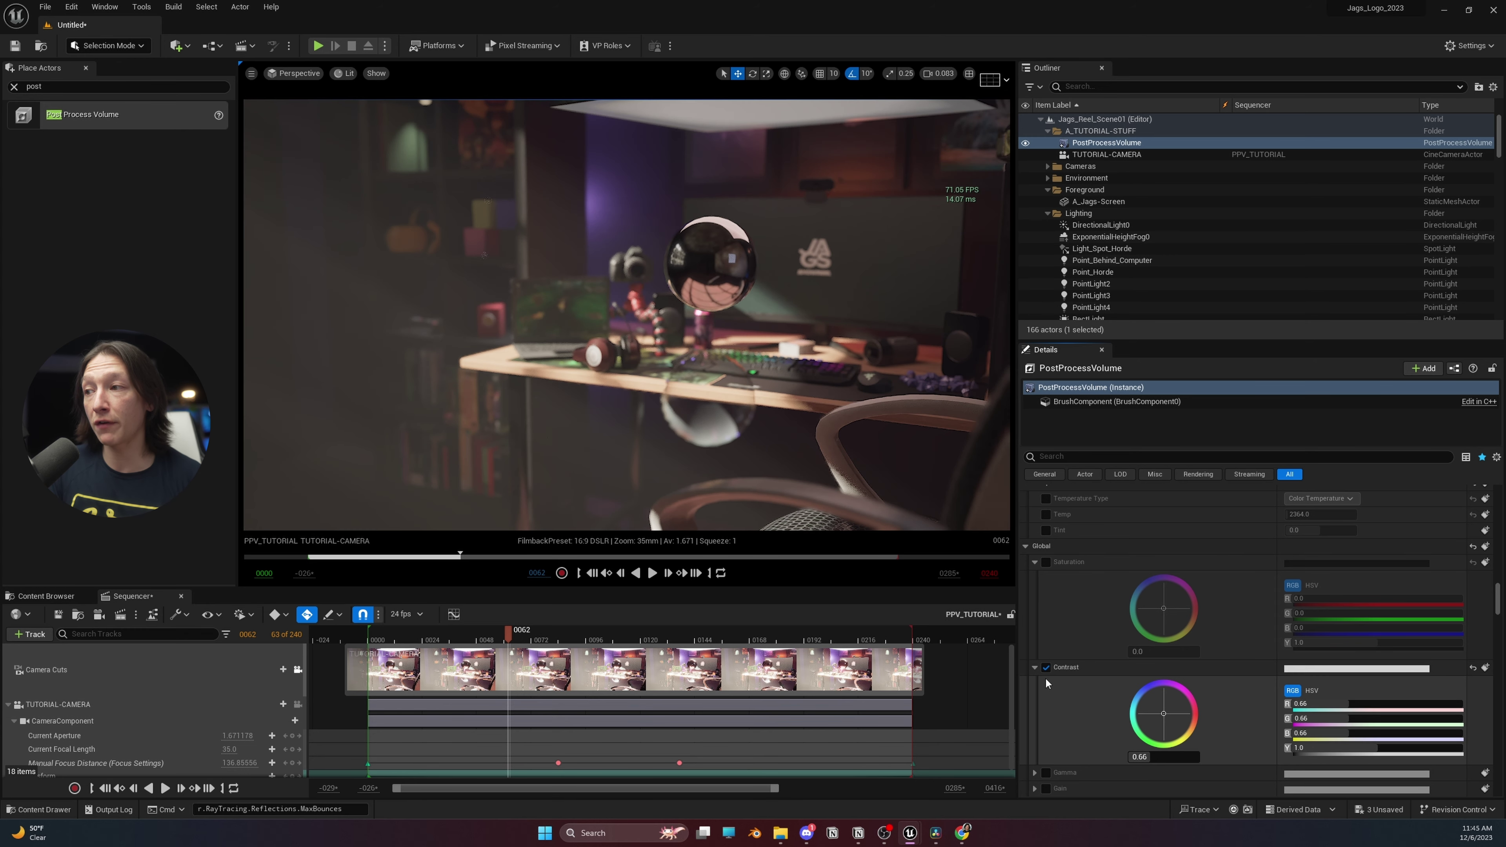
left_click(1046, 668)
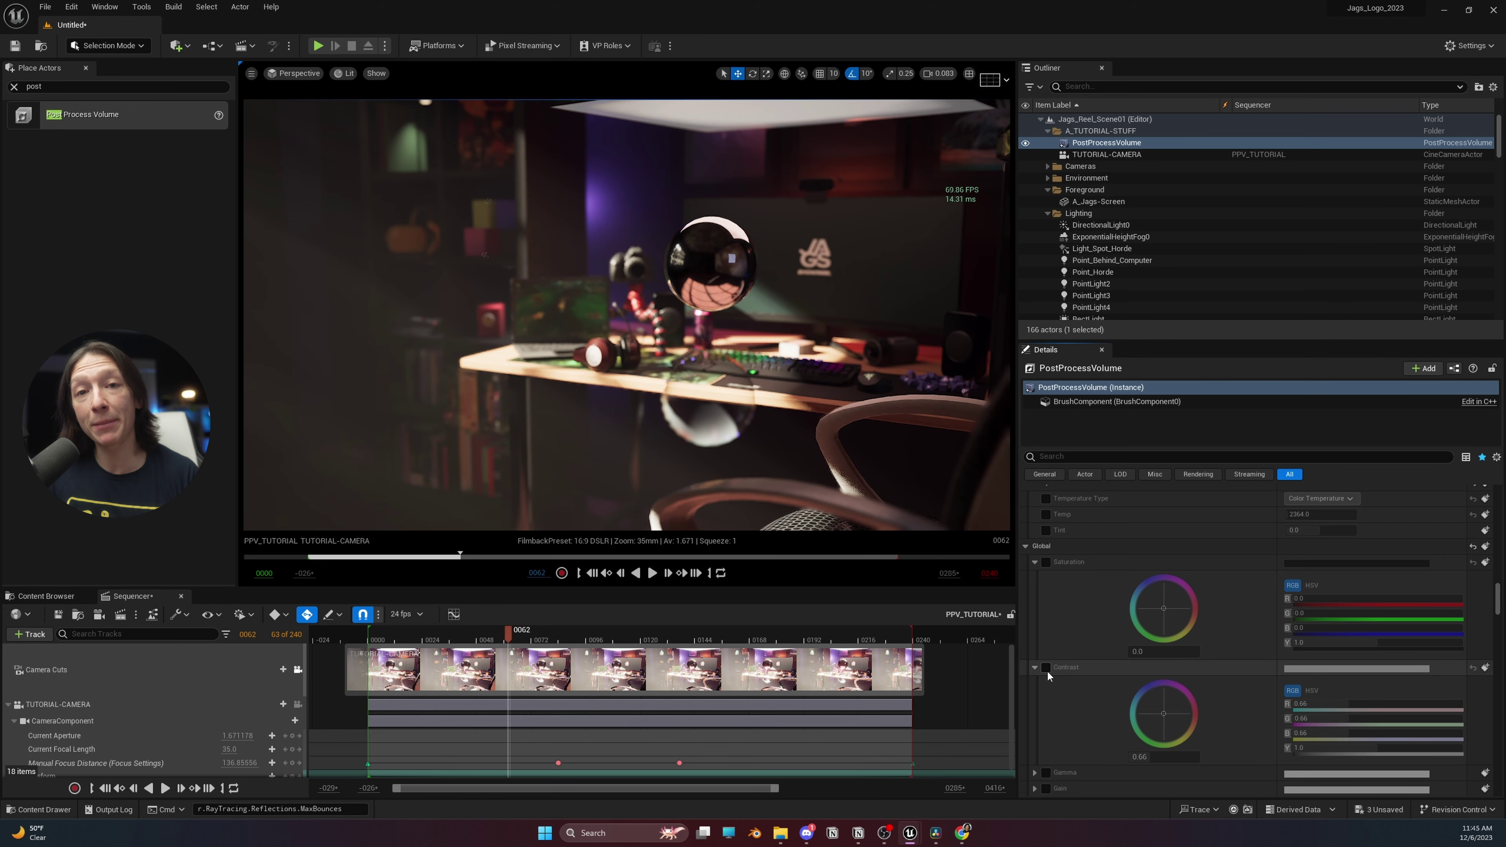
- Toggle the reduced contrast on and off for comparison and collapse the Contrast group
left_click(1045, 668)
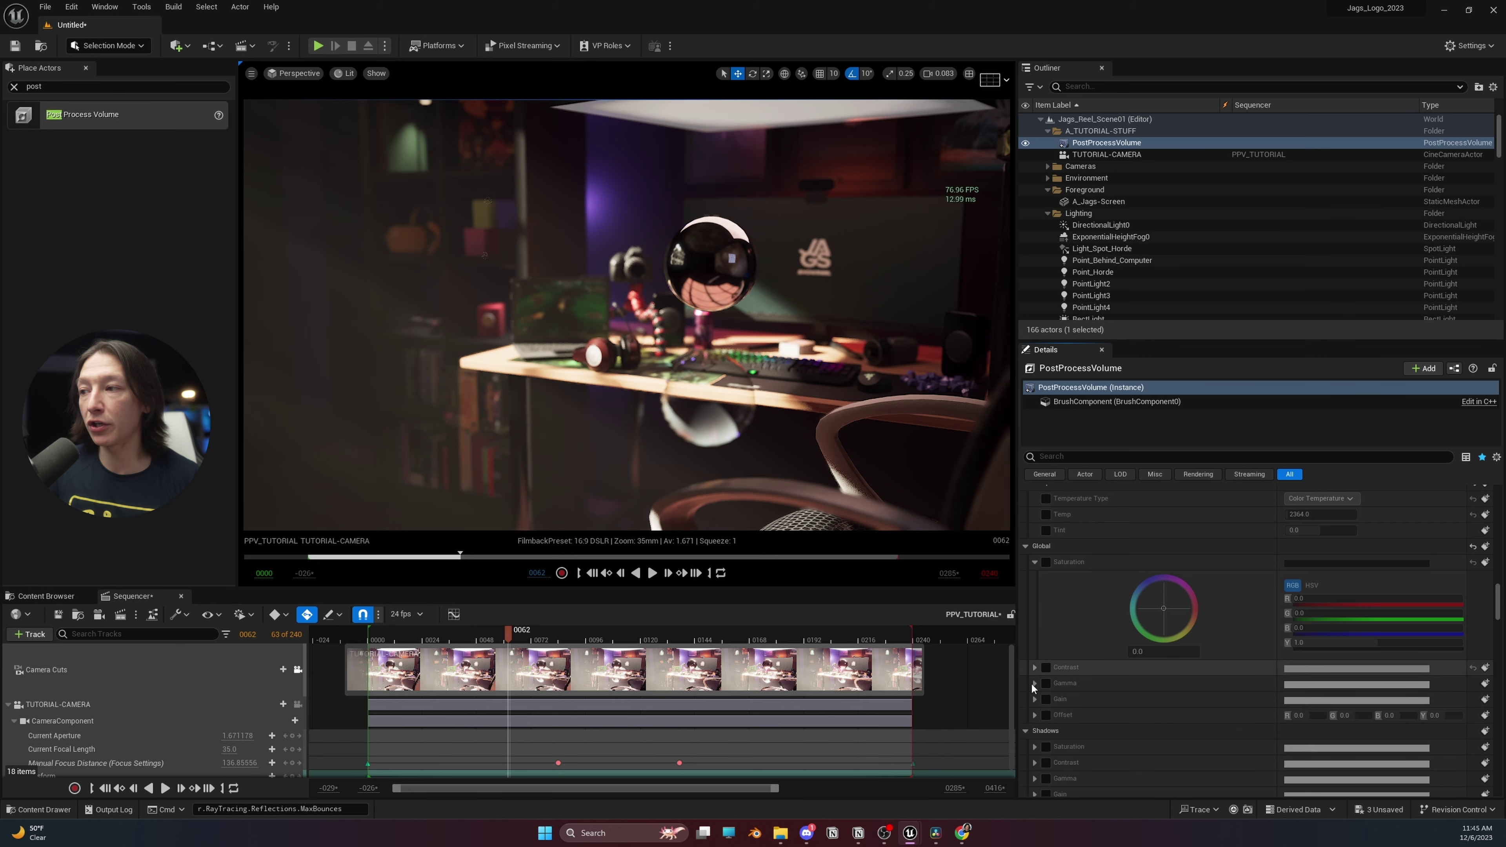
left_click(1046, 668)
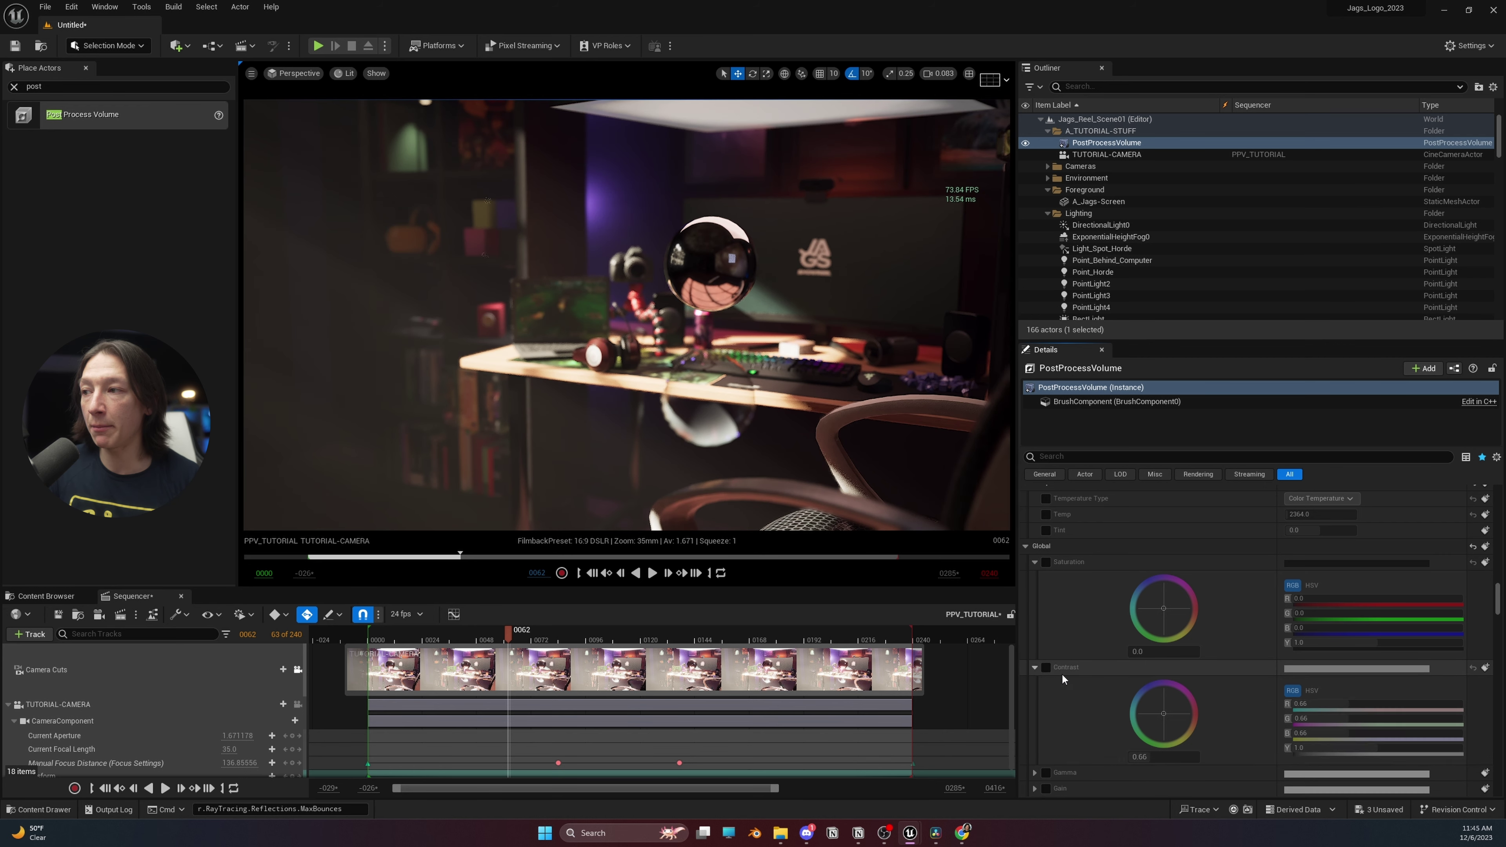
left_click(1034, 668)
- Enable Global Gamma and try a brighter, green-tinted gamma on the desk scene
left_click(1034, 683)
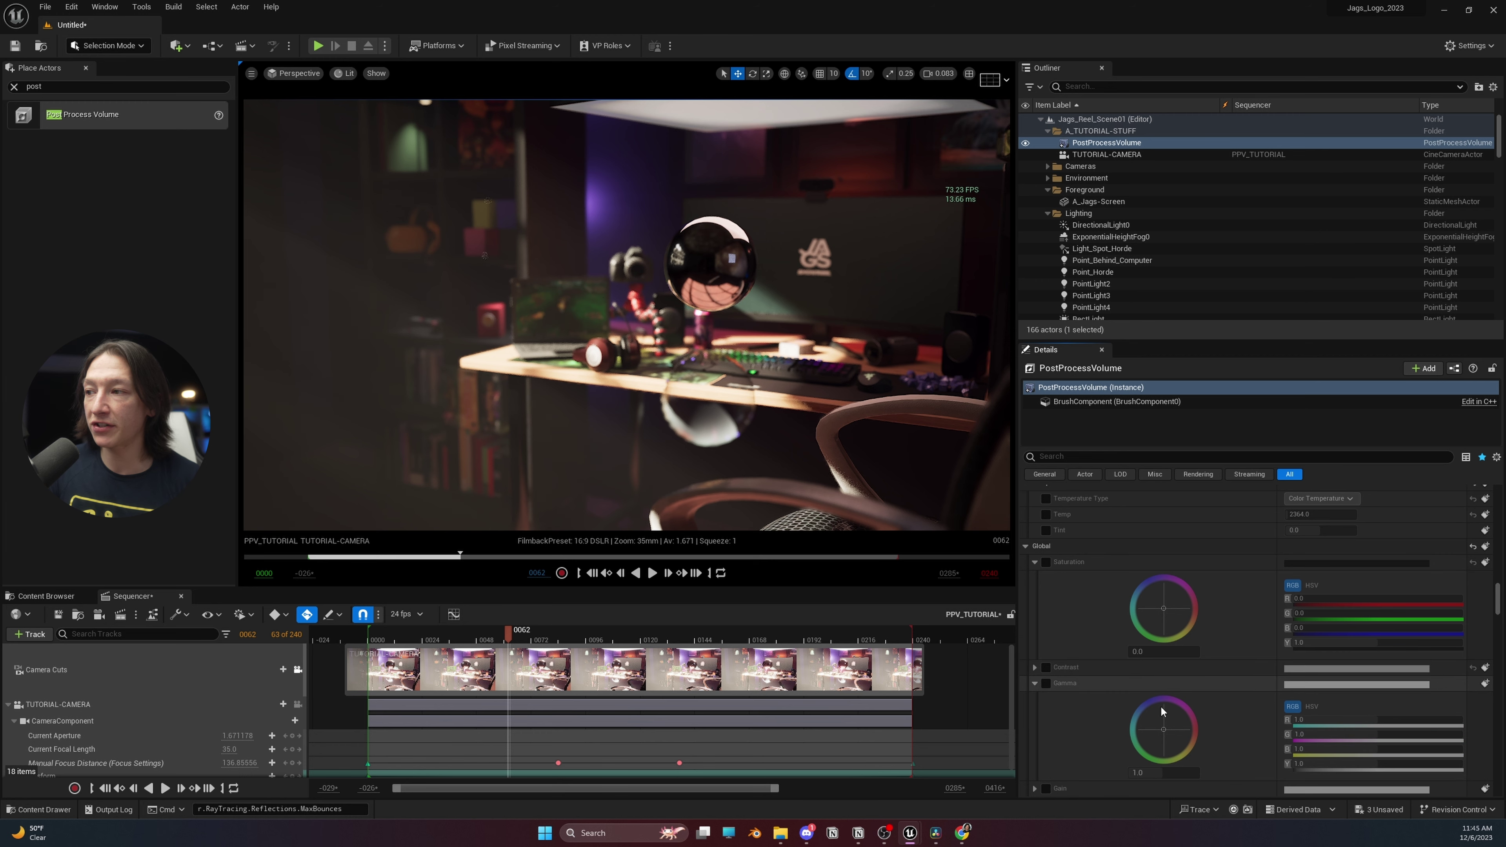
left_click(1047, 684)
left_click_drag(1144, 772, 1191, 772)
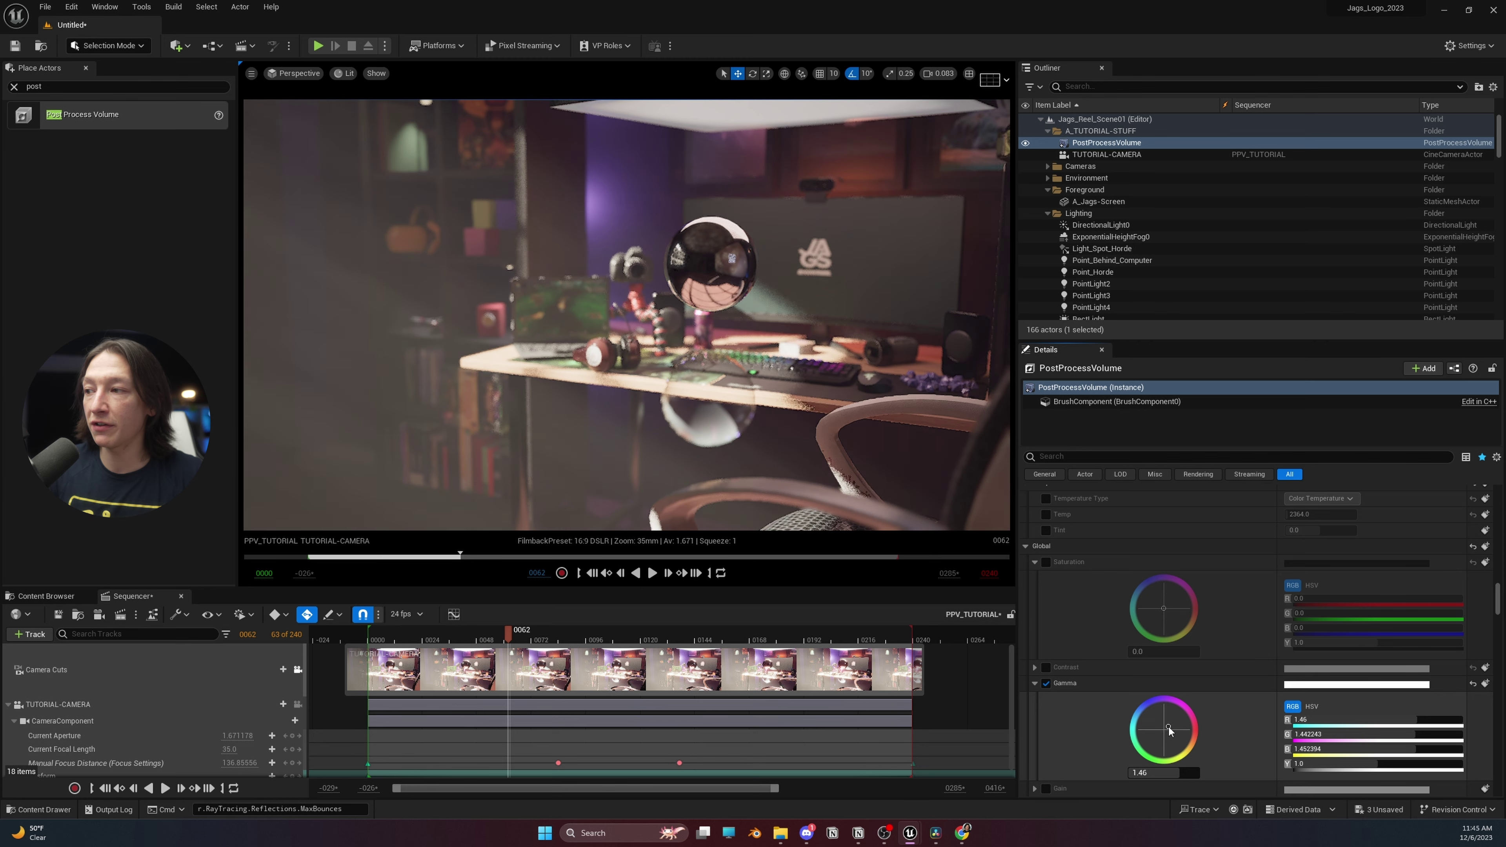
mouse_move(1159, 729)
left_mouse_down()
mouse_move(1160, 749)
mouse_move(1157, 731)
mouse_move(1175, 745)
left_mouse_up()
scroll(1166, 723, "down", 4)
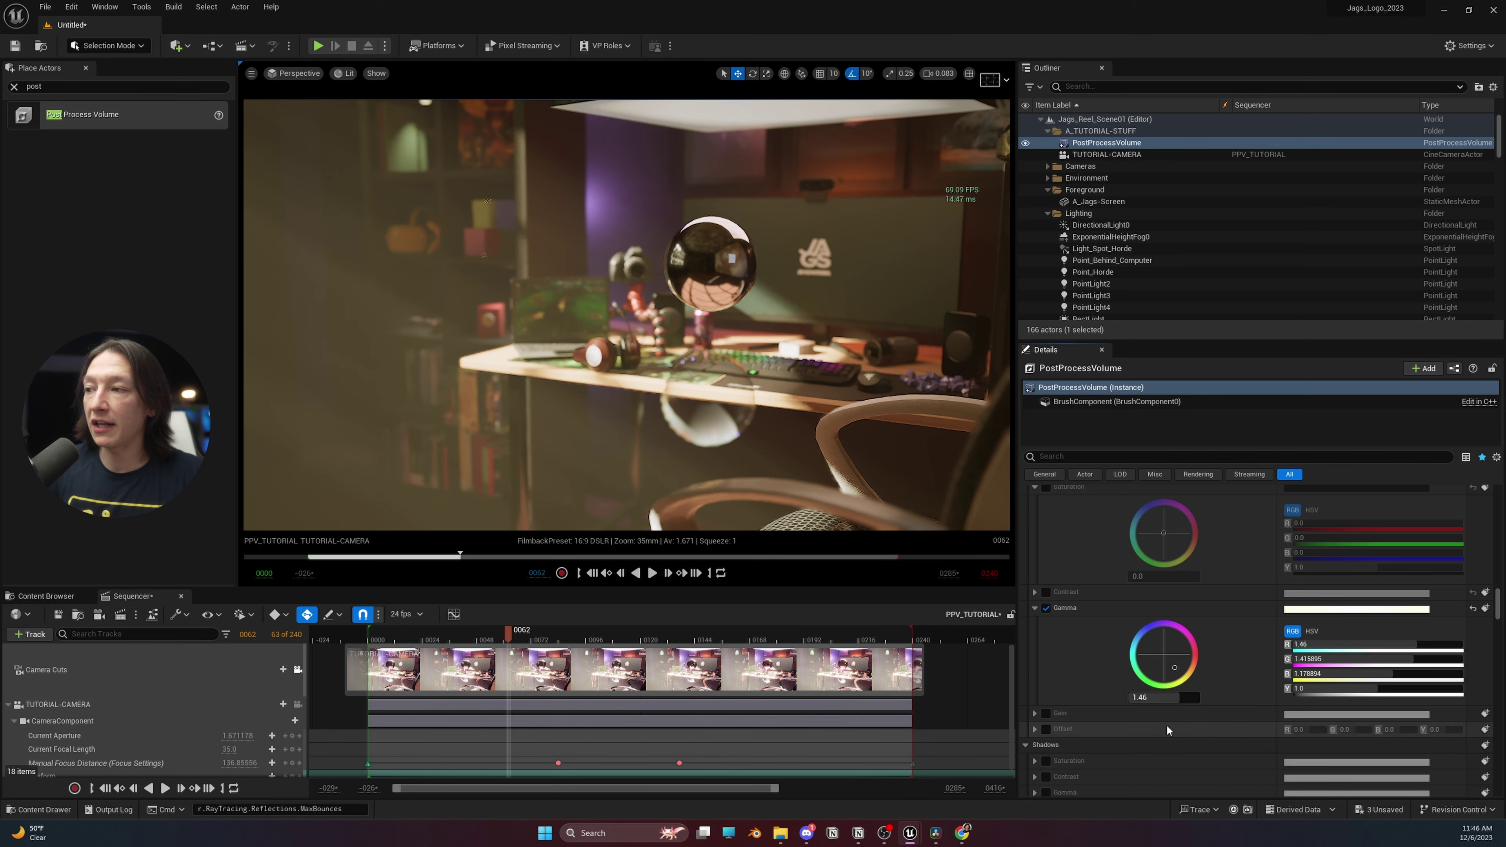
left_click(913, 826)
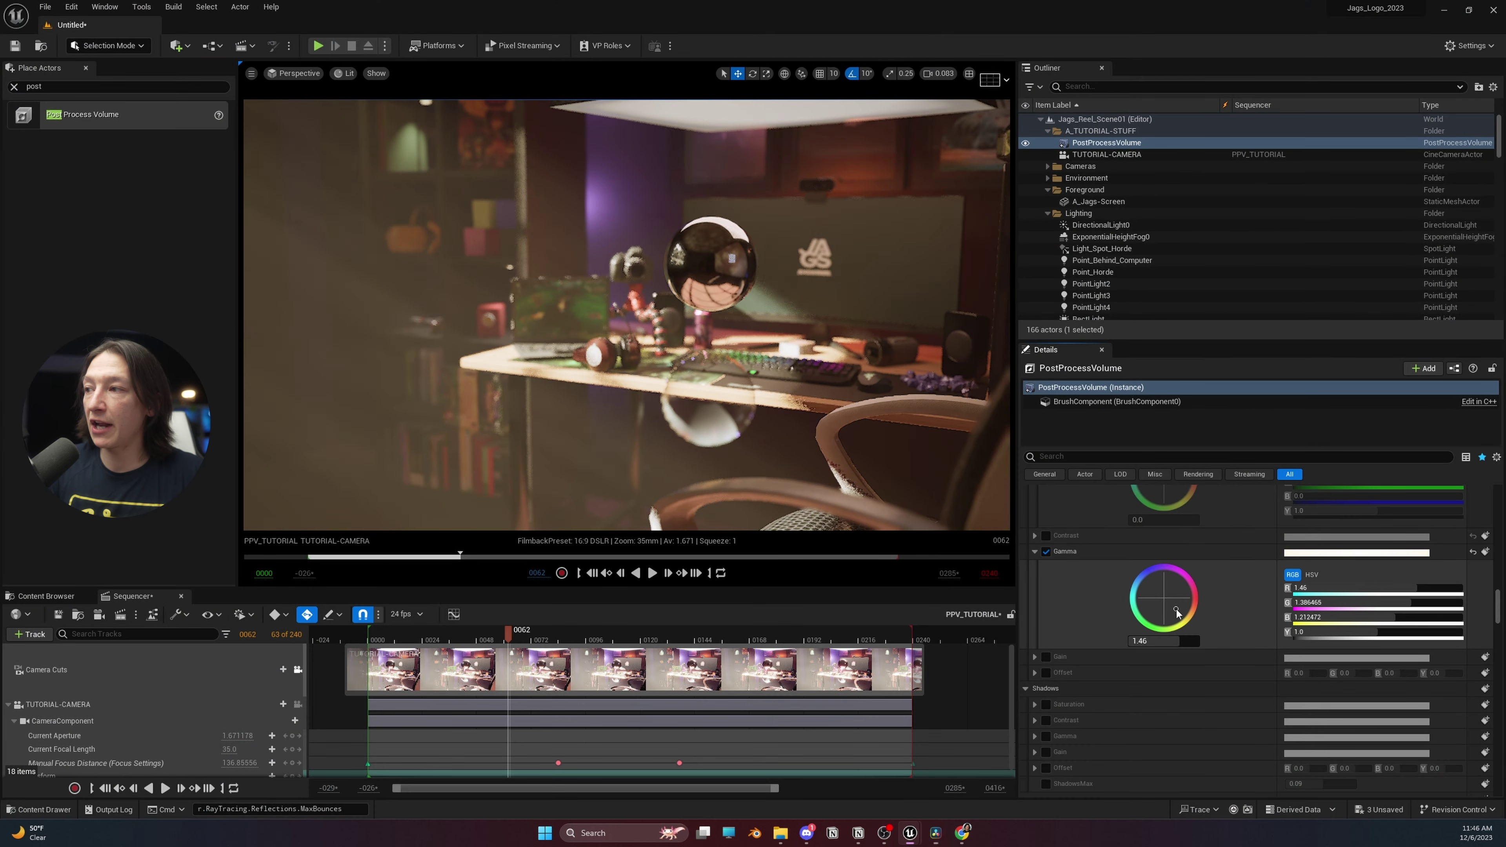
- Tint the gamma red and back, reset Gamma to 1.0, and enable the Offset override
left_click_drag(1176, 607, 1187, 601)
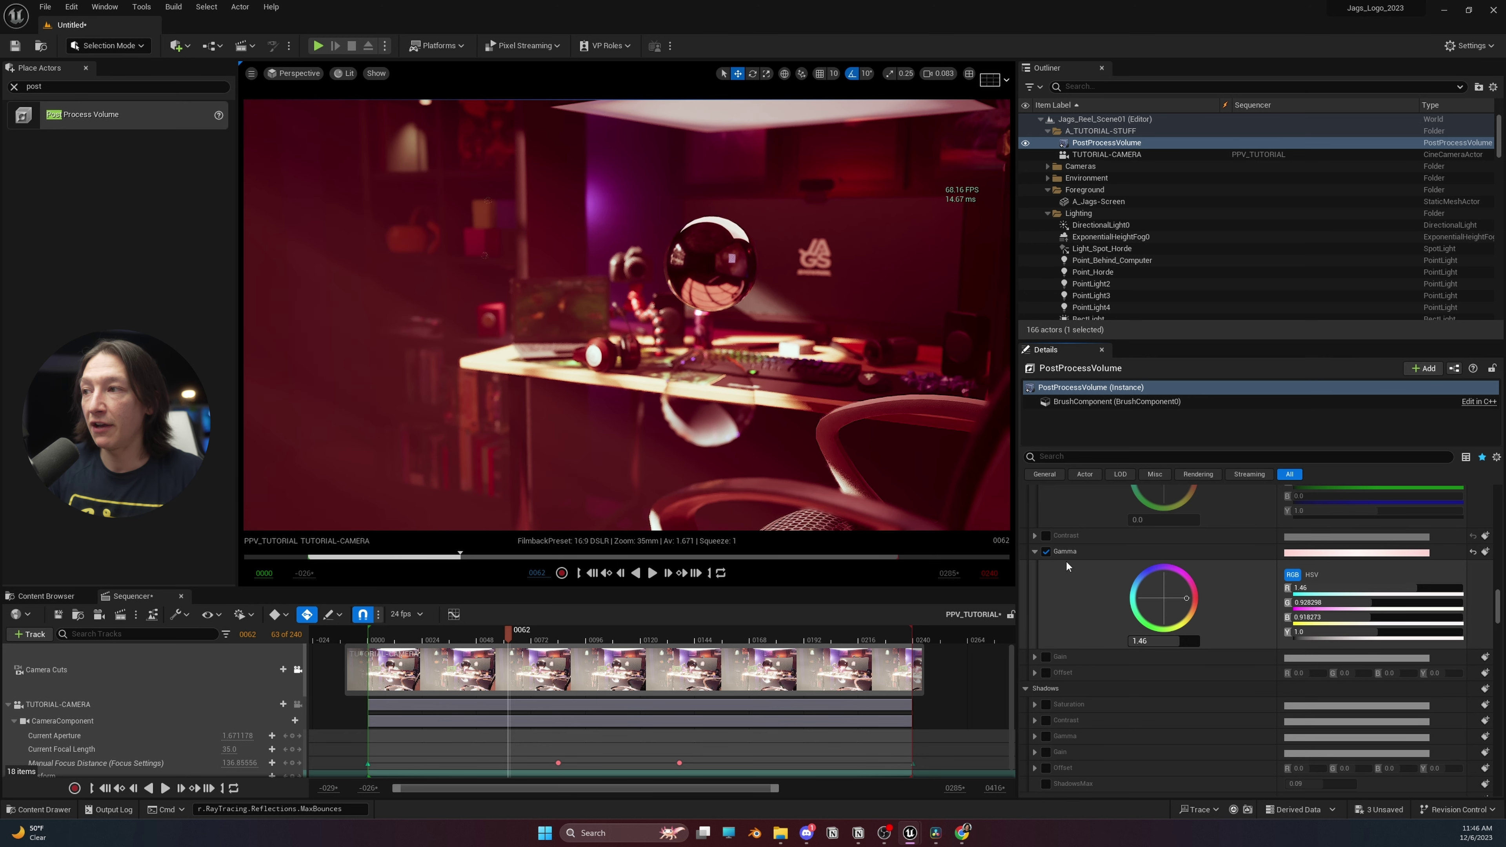
left_click_drag(1186, 598, 1166, 606)
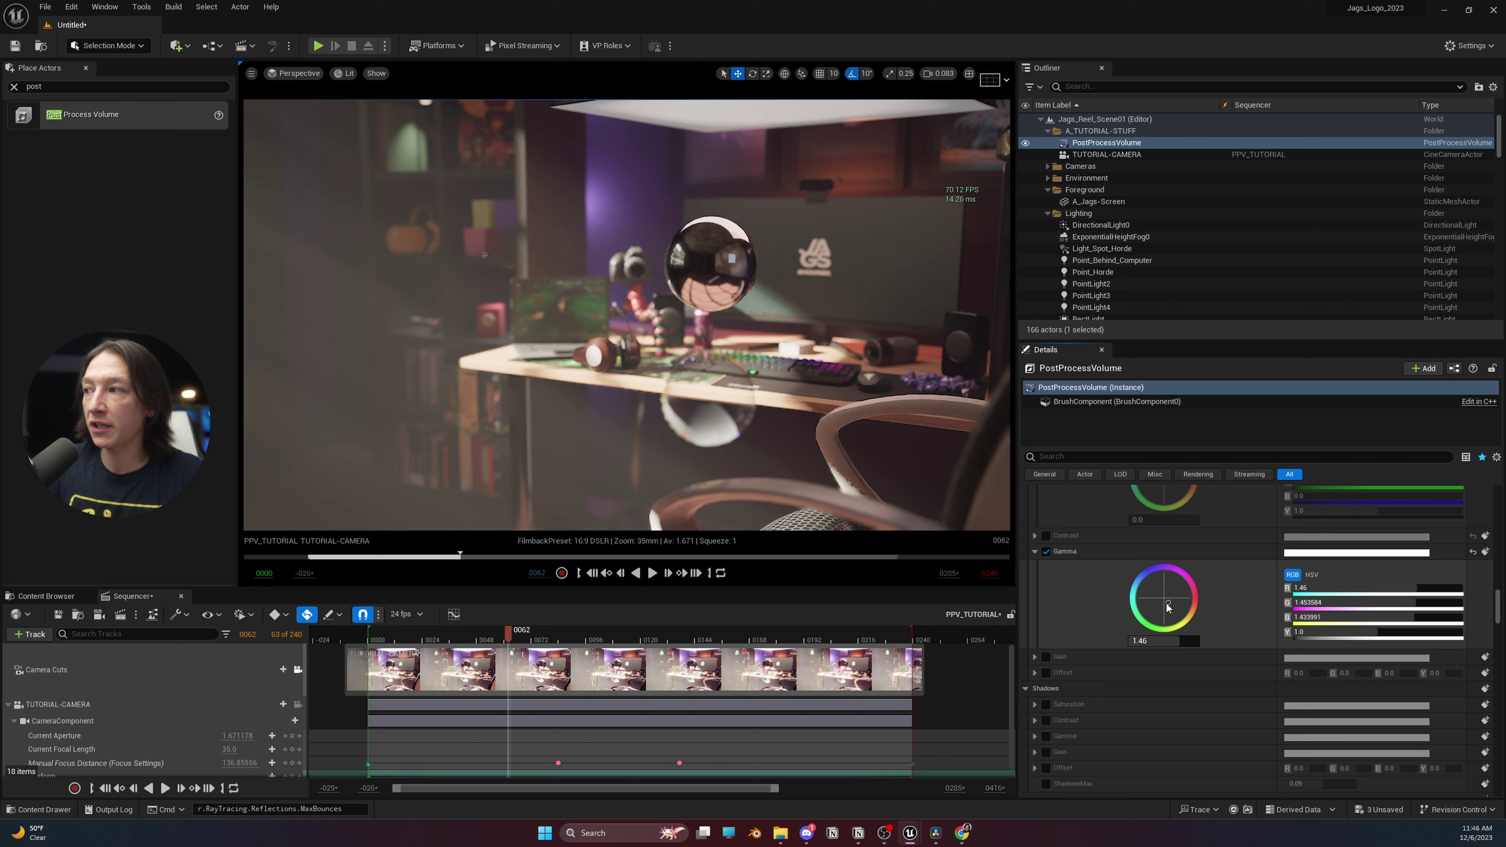
left_click(1472, 552)
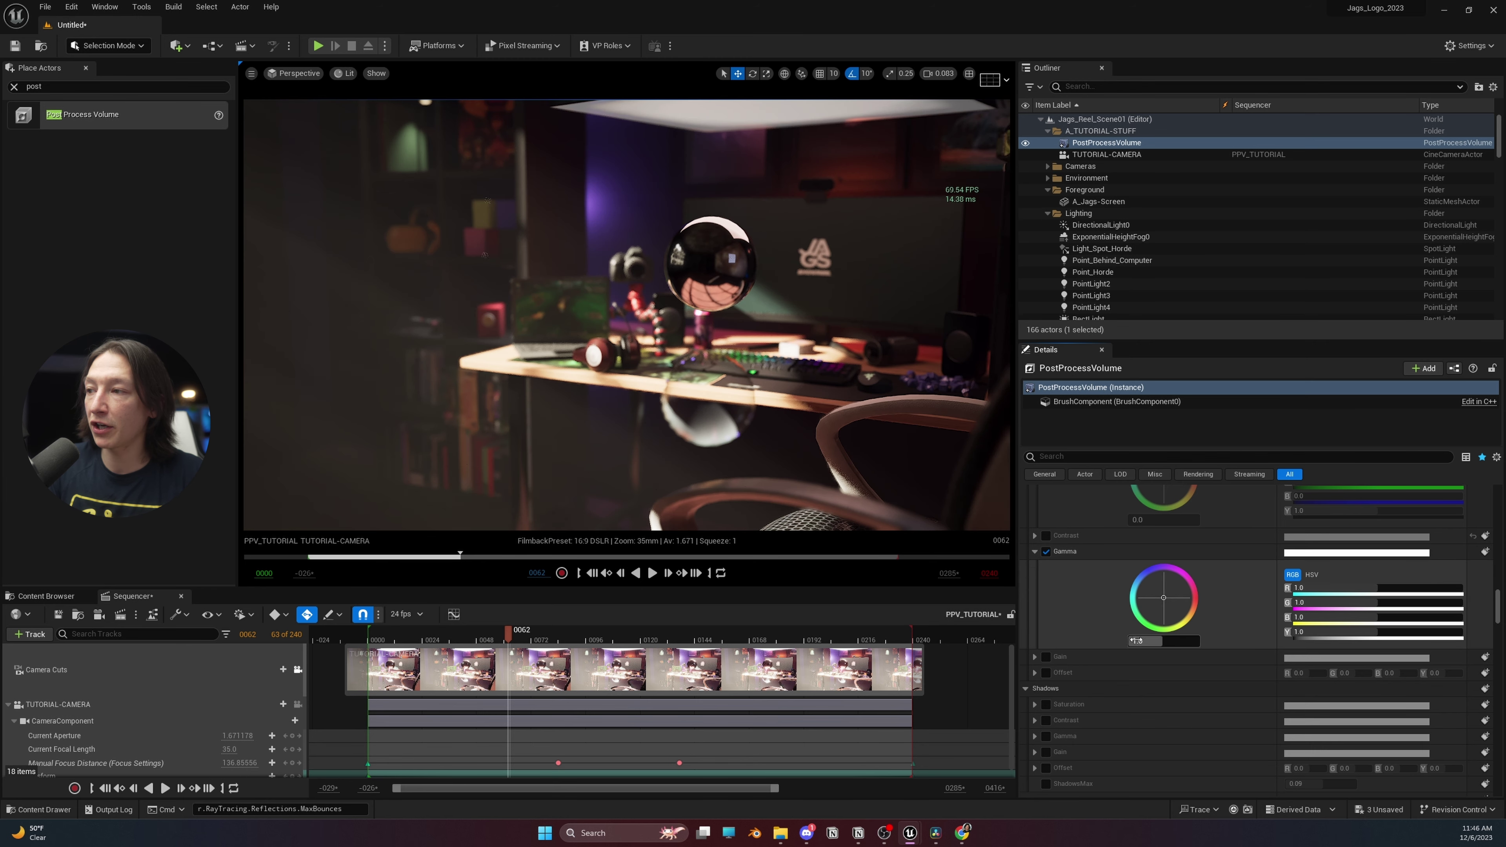
left_click(1046, 673)
- Raise the global Offset to 0.224 for a washed-out scene, then bring DaVinci Resolve forward
left_click(1037, 673)
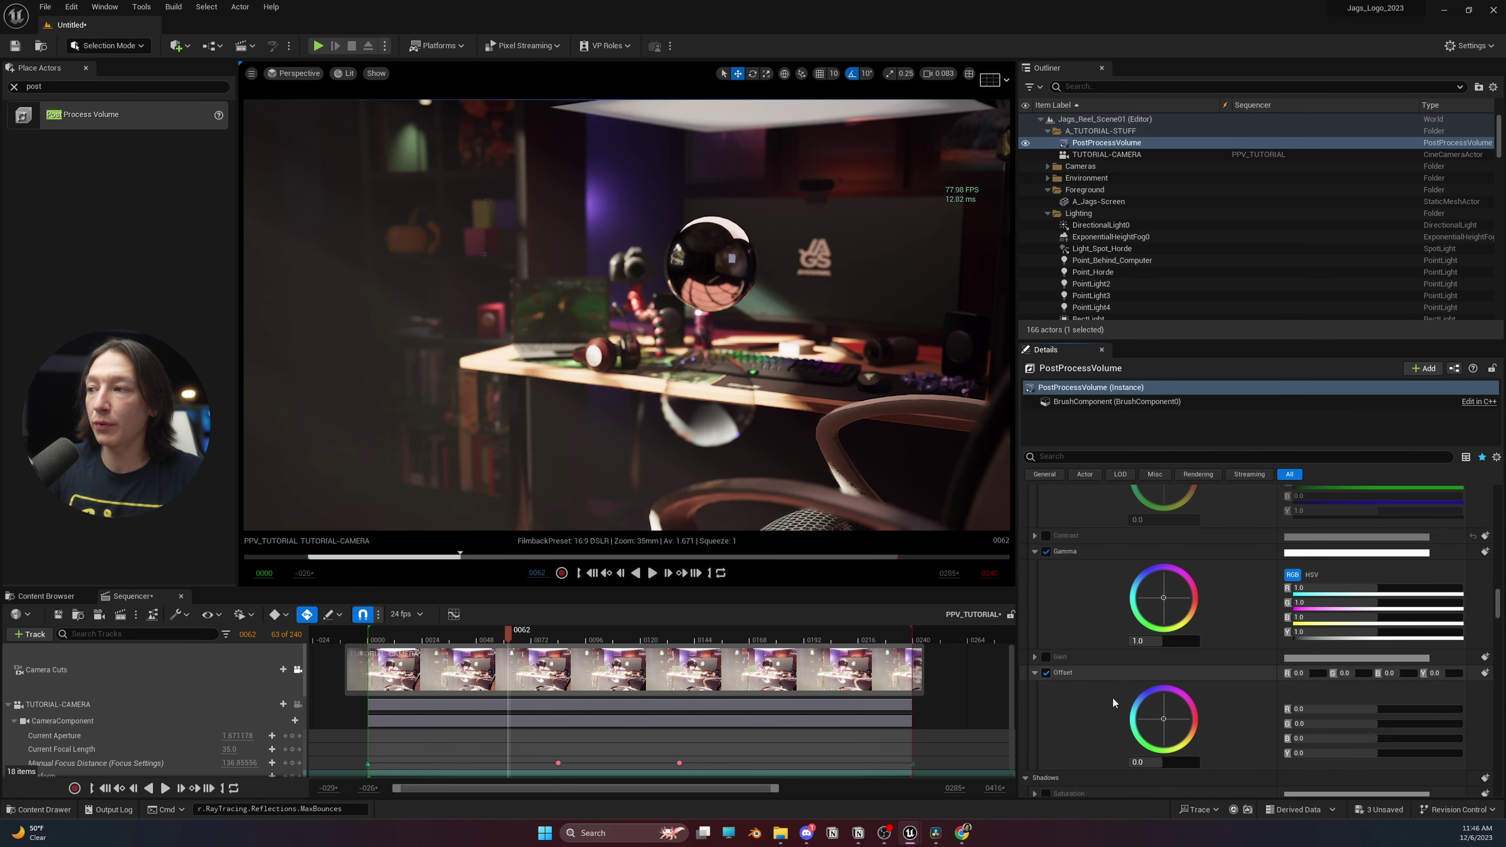
mouse_move(1163, 717)
left_mouse_down()
mouse_move(1186, 761)
mouse_move(1171, 762)
mouse_move(1163, 719)
left_mouse_up()
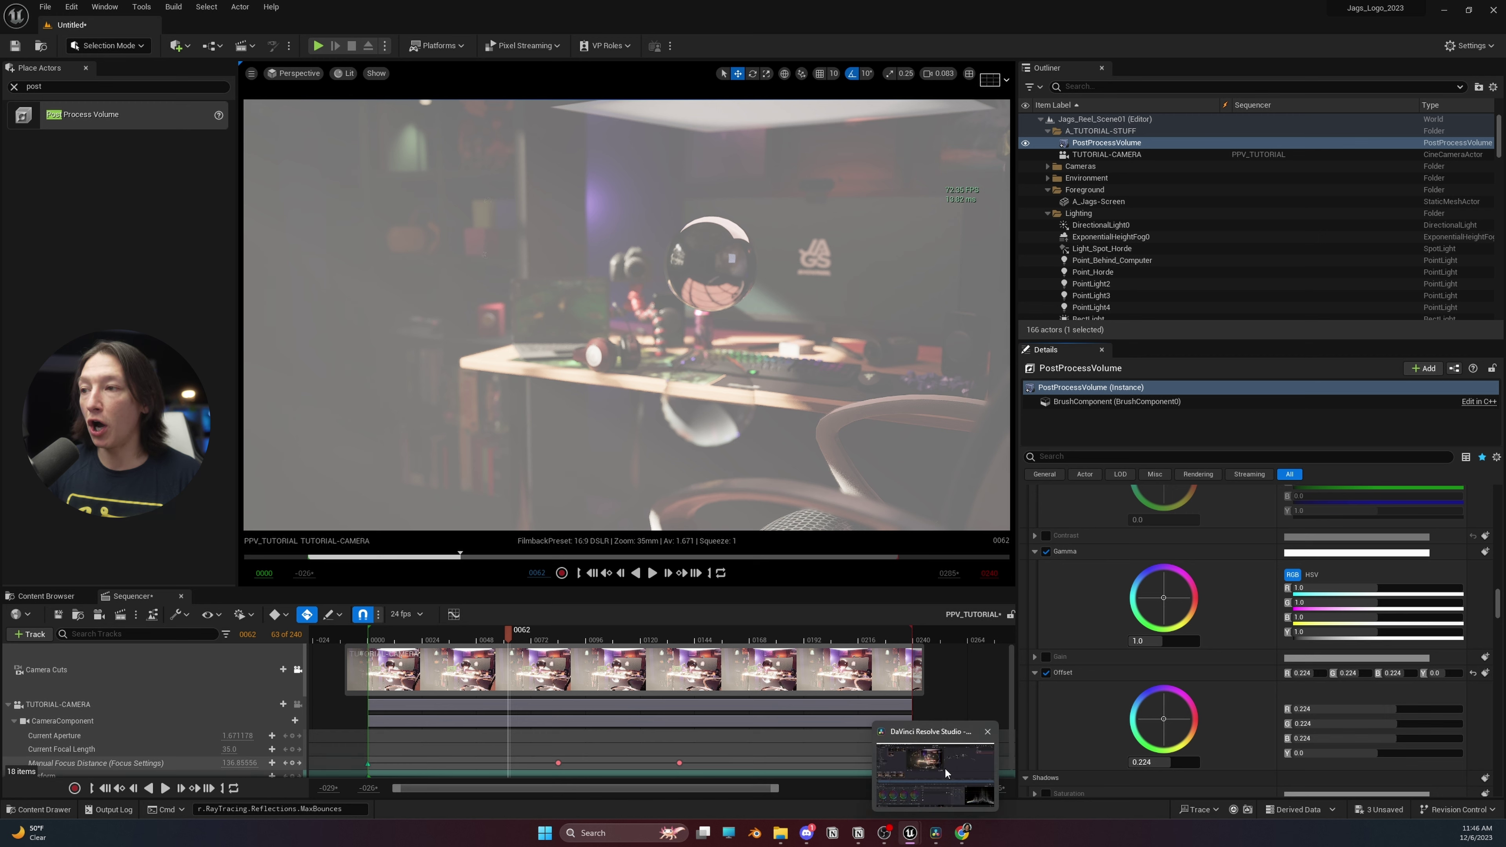
left_click(937, 835)
- Delete all existing nodes, add one fresh serial node with Alt+S, and return to Unreal
left_click_drag(894, 108, 1139, 256)
key("Delete")
key("alt+s")
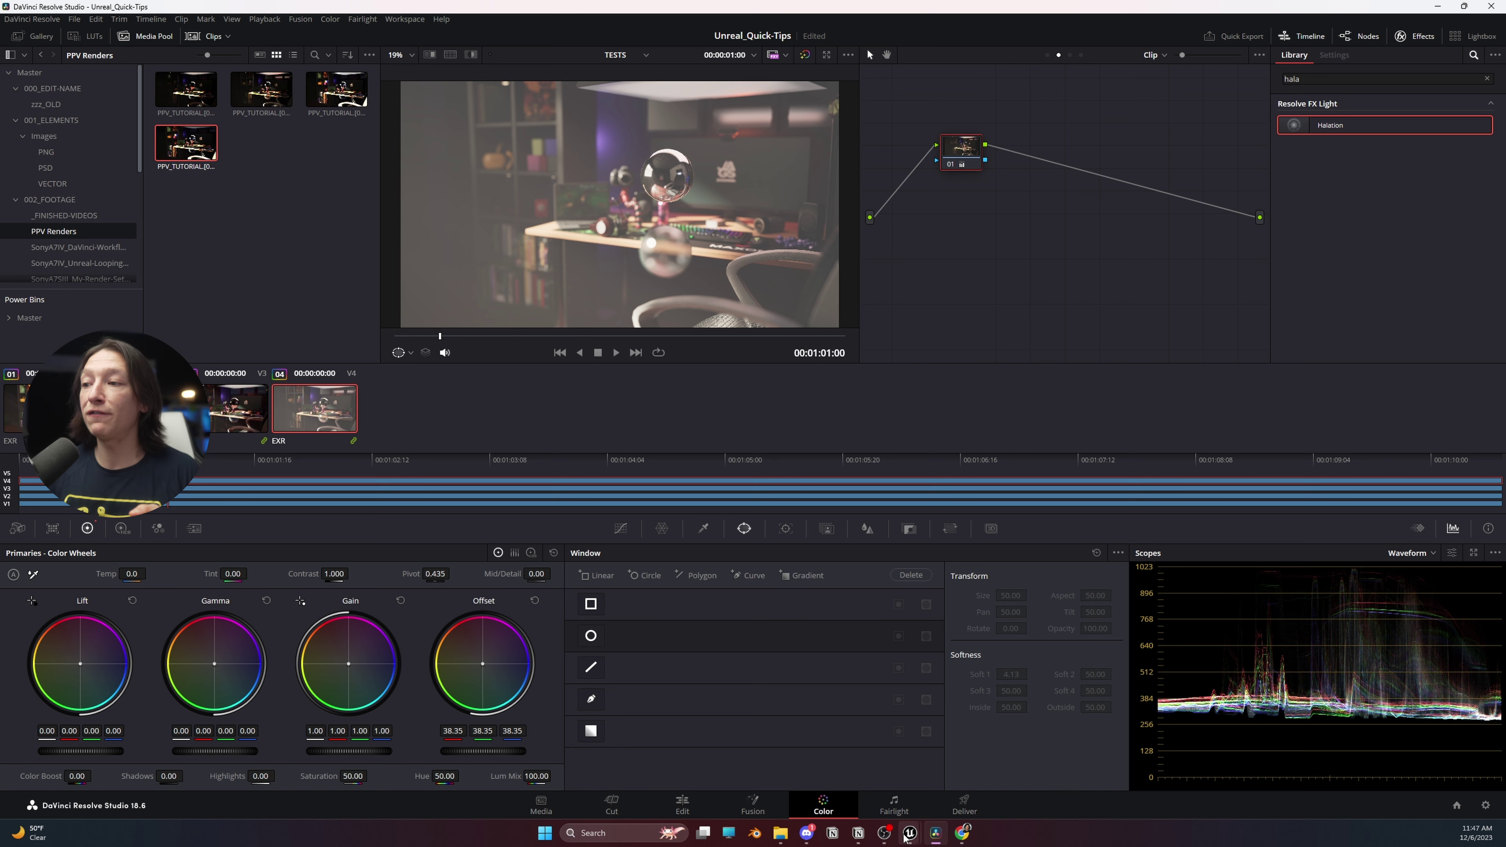
mouse_move(910, 833)
left_click(844, 770)
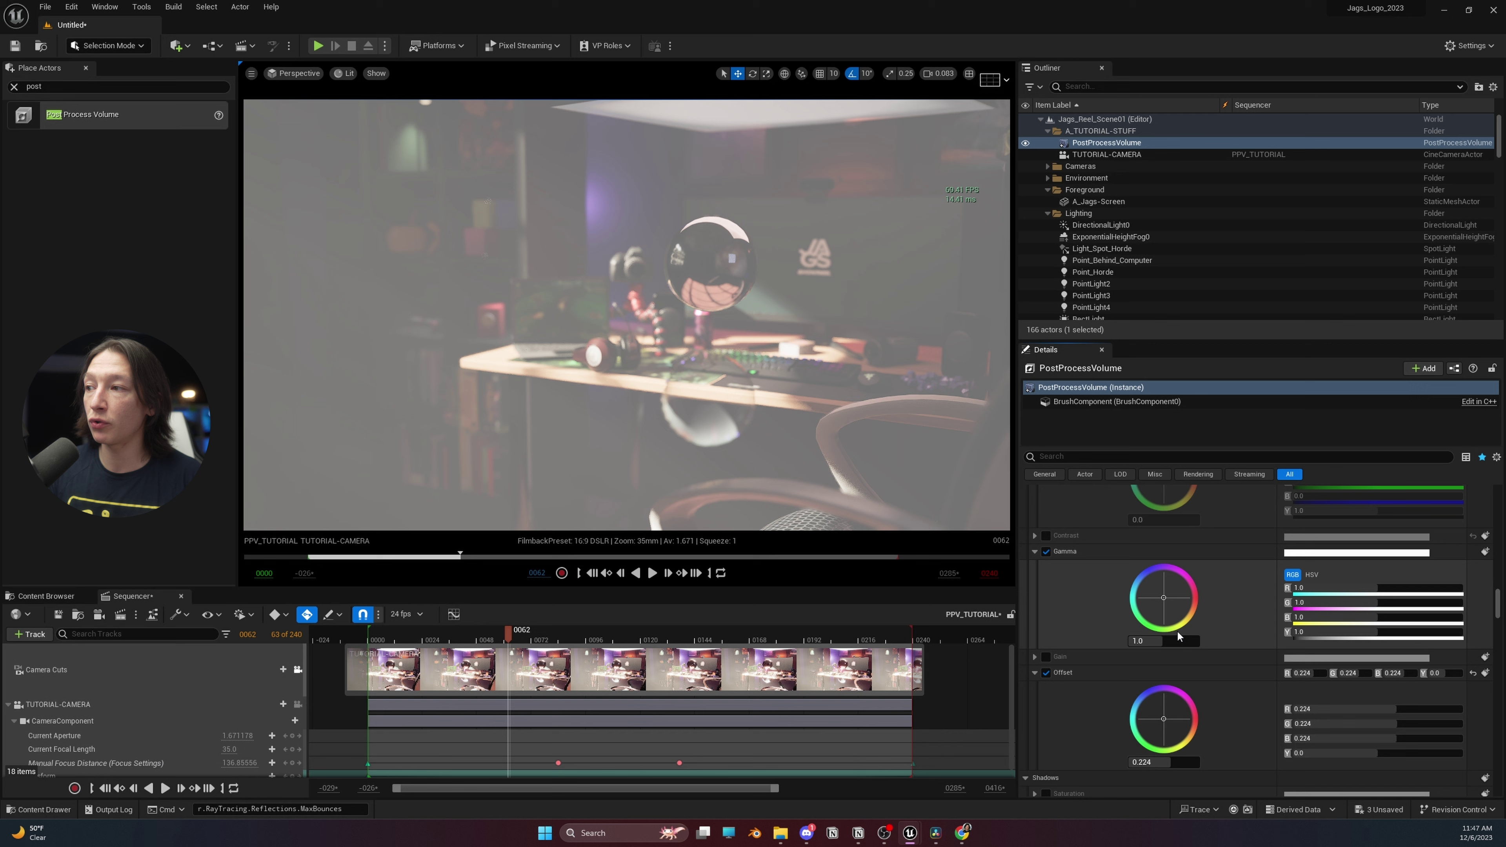
- Reset global Offset to 0.0, then disable and collapse the Gamma override
left_click(1472, 673)
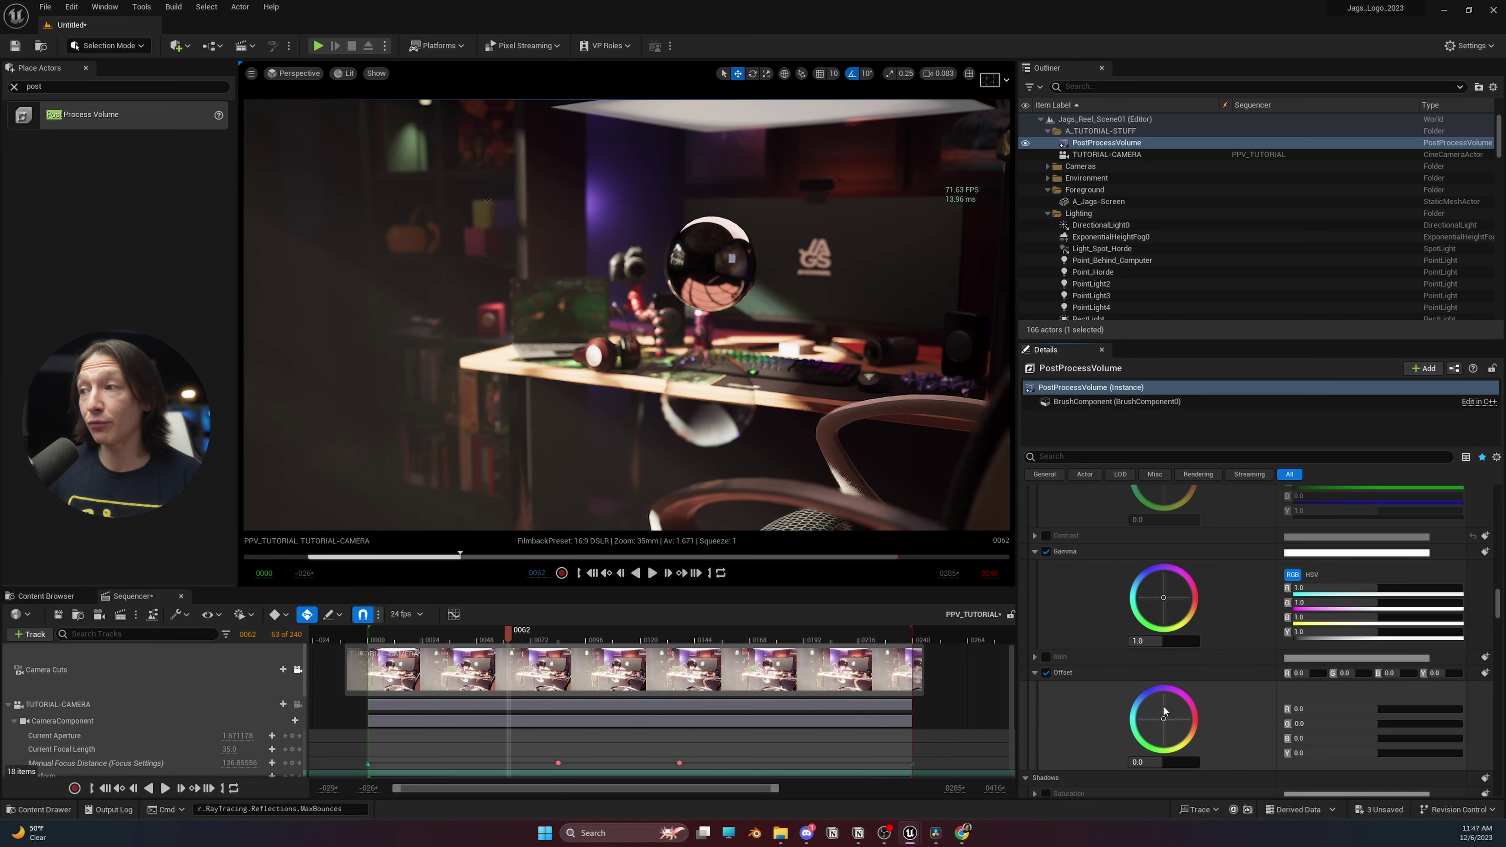
scroll(1164, 706, "up", 5)
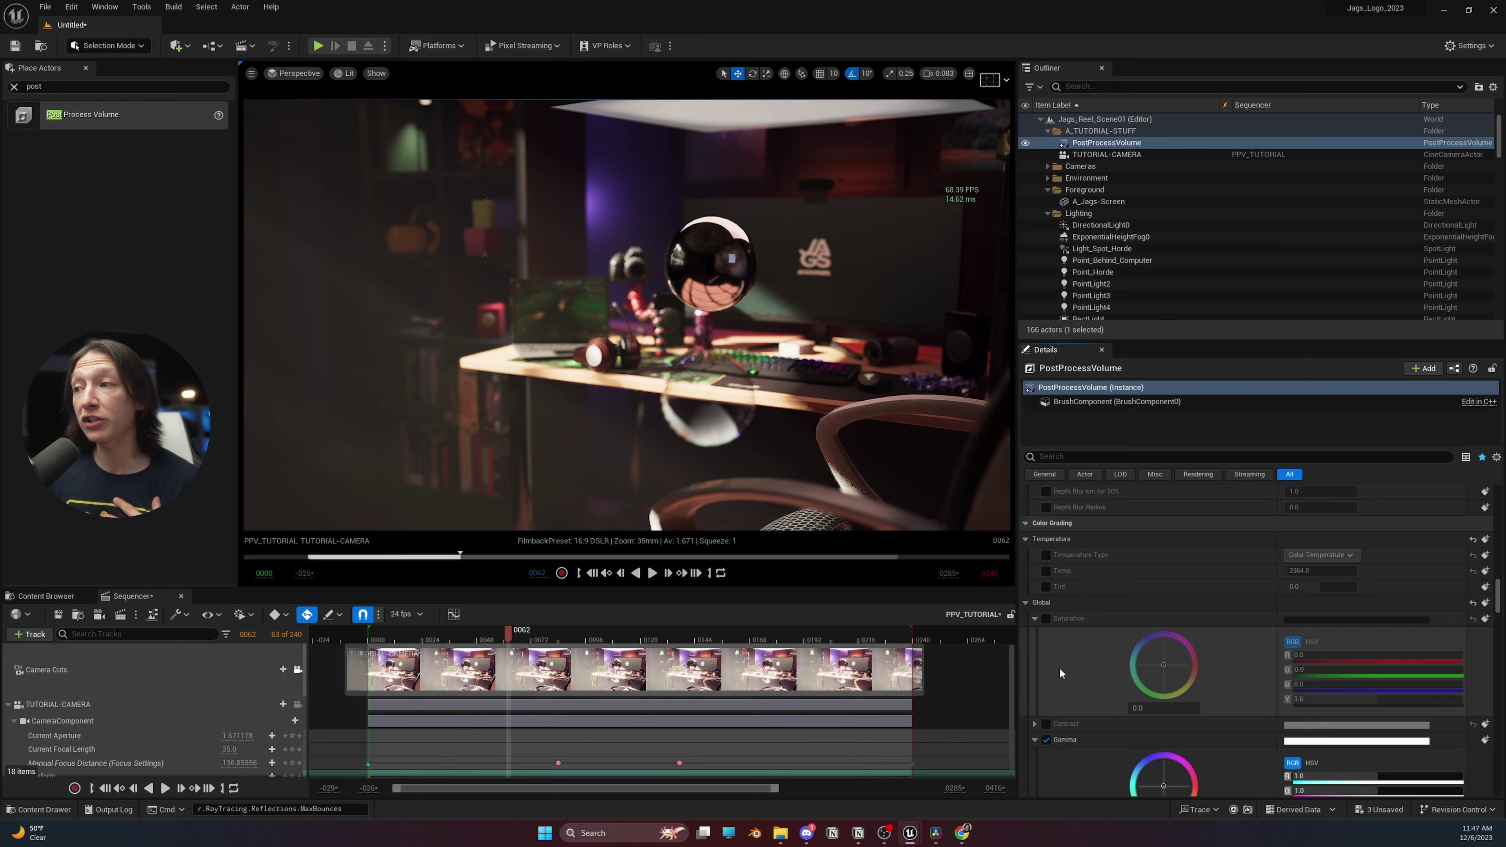
scroll(1058, 664, "down", 1)
left_click(1046, 720)
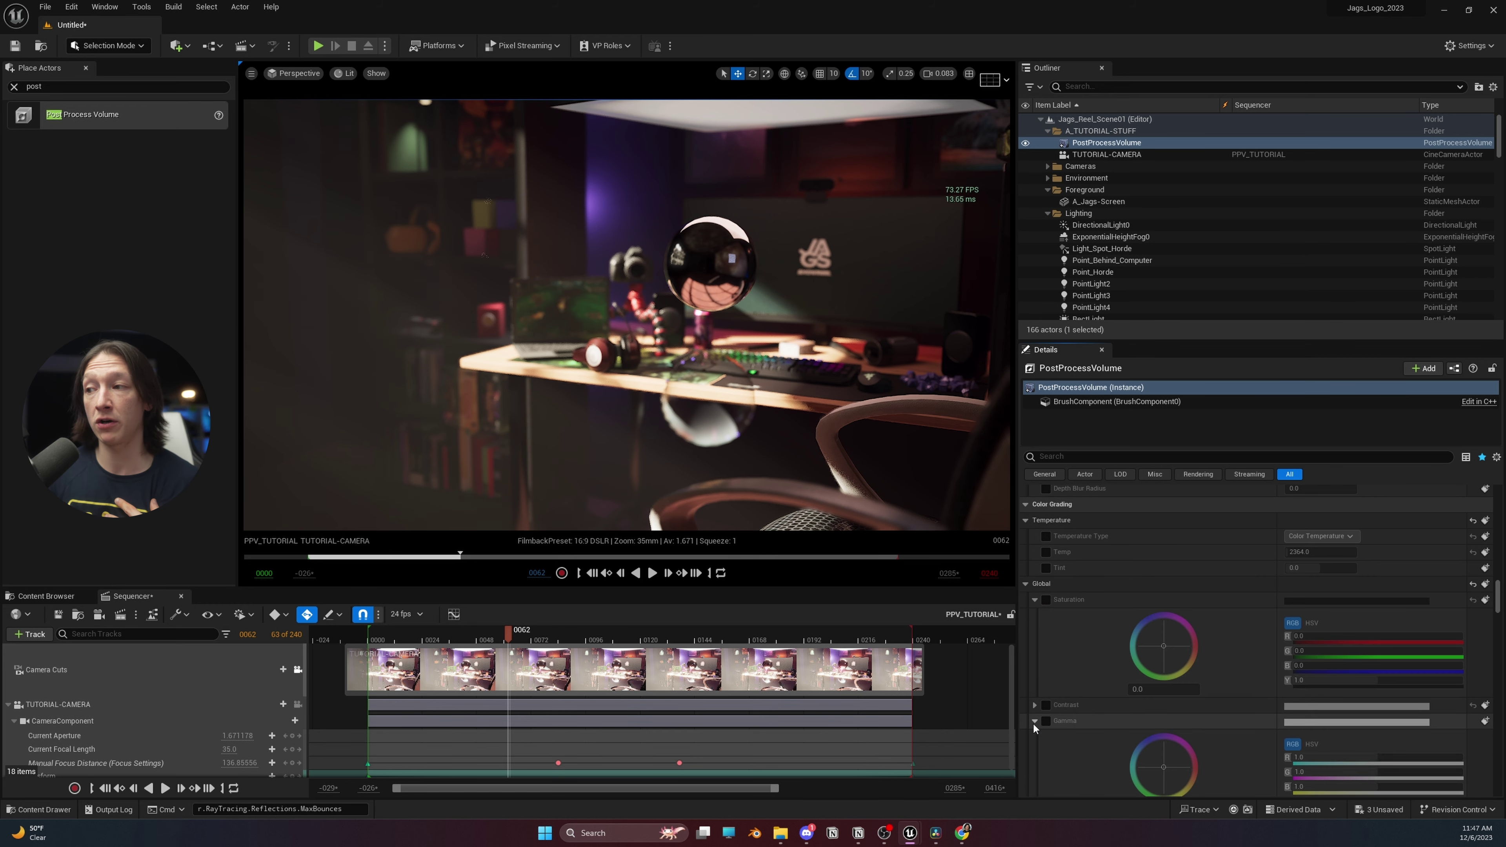
left_click(1034, 721)
scroll(1045, 735, "down", 1)
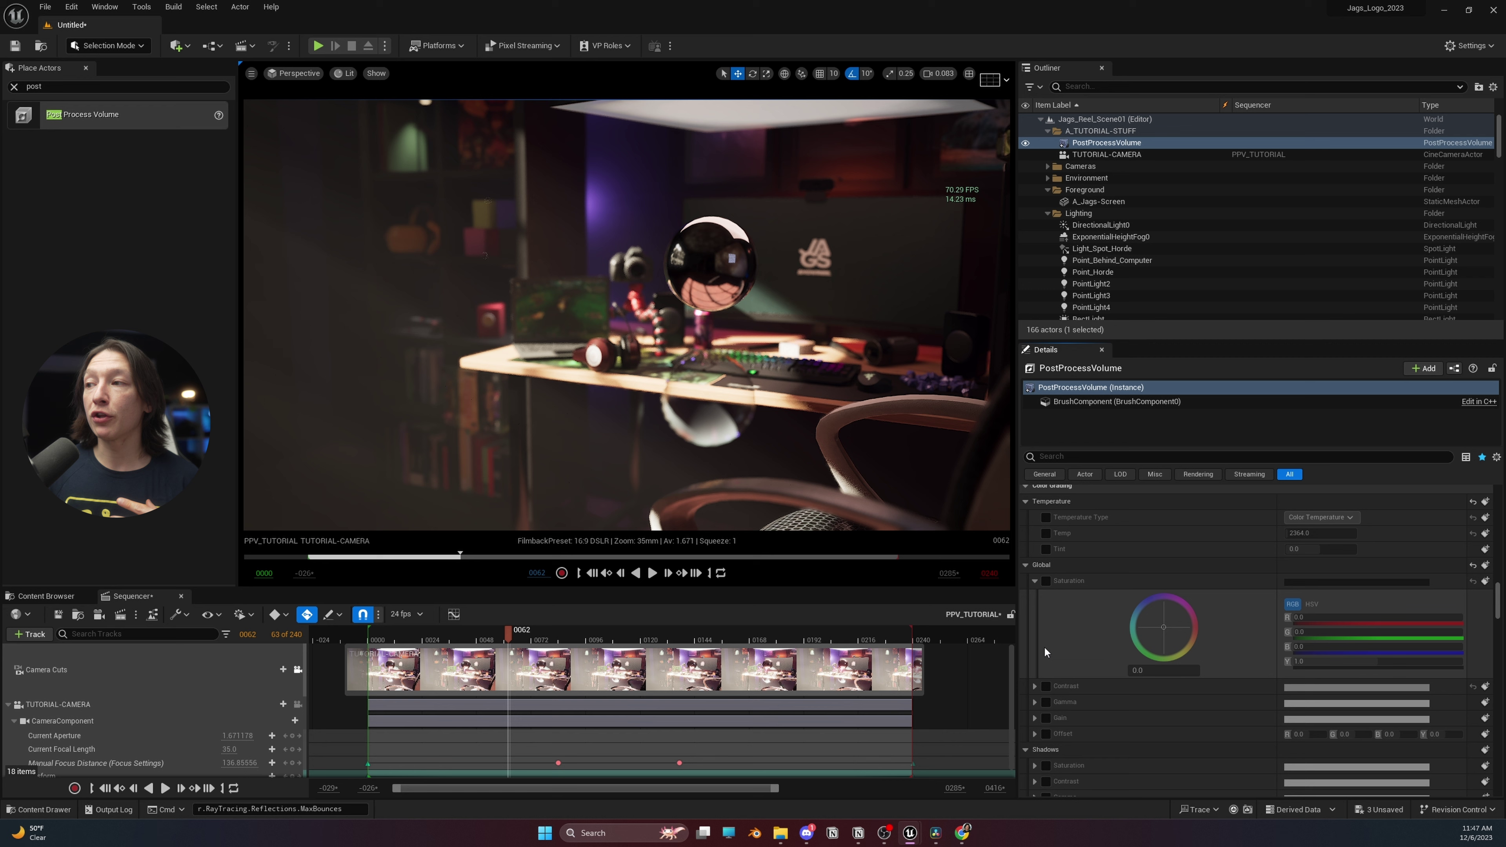
- Collapse the Global, Shadows, Midtones, Highlights and Misc groups, and move the Sequencer to frame 0047
left_click(1025, 564)
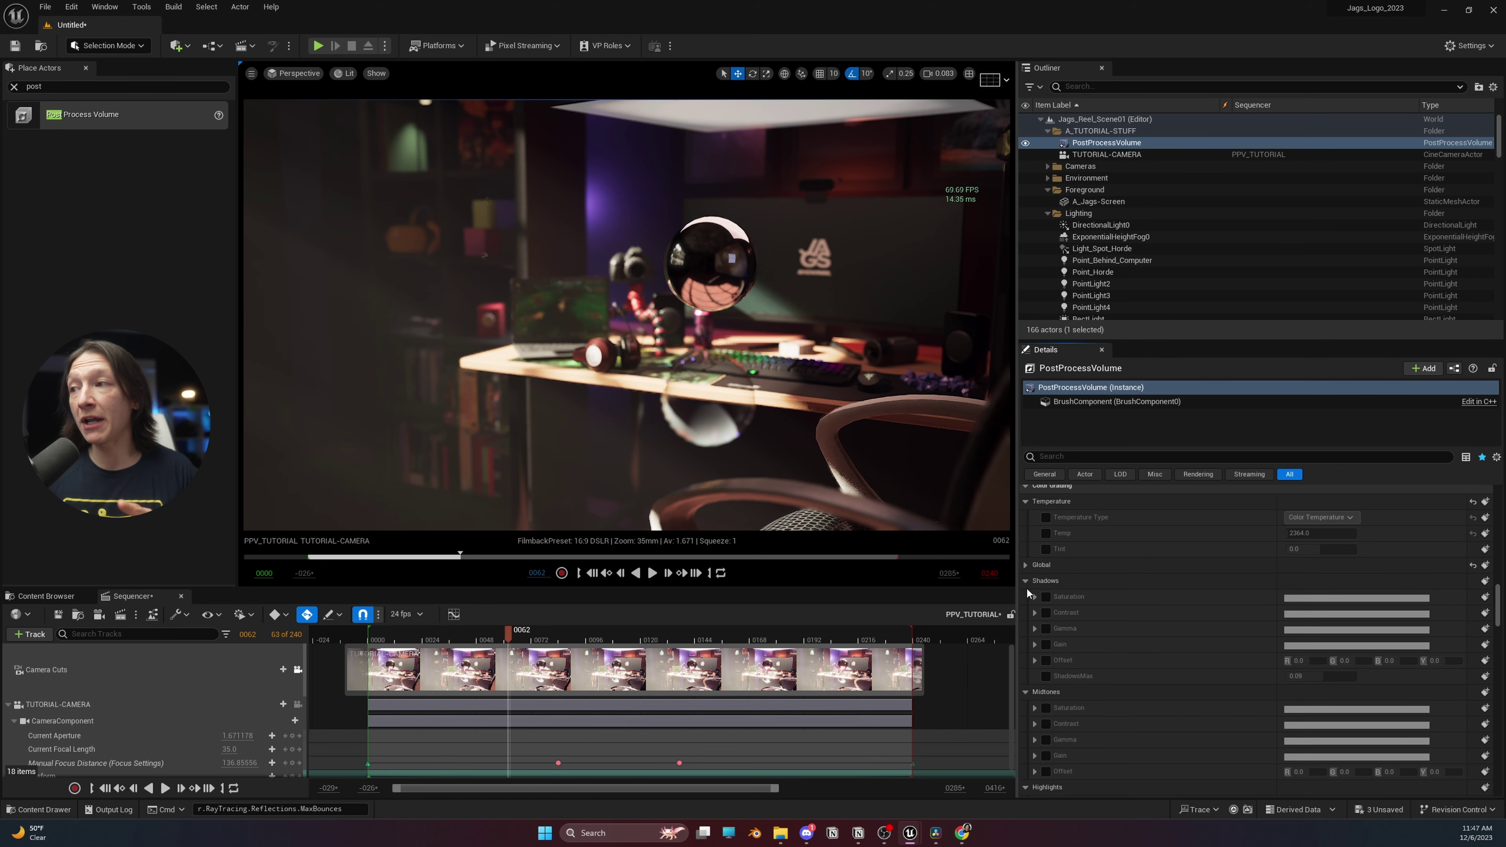
left_click(1025, 580)
left_click(1025, 596)
left_click(1024, 612)
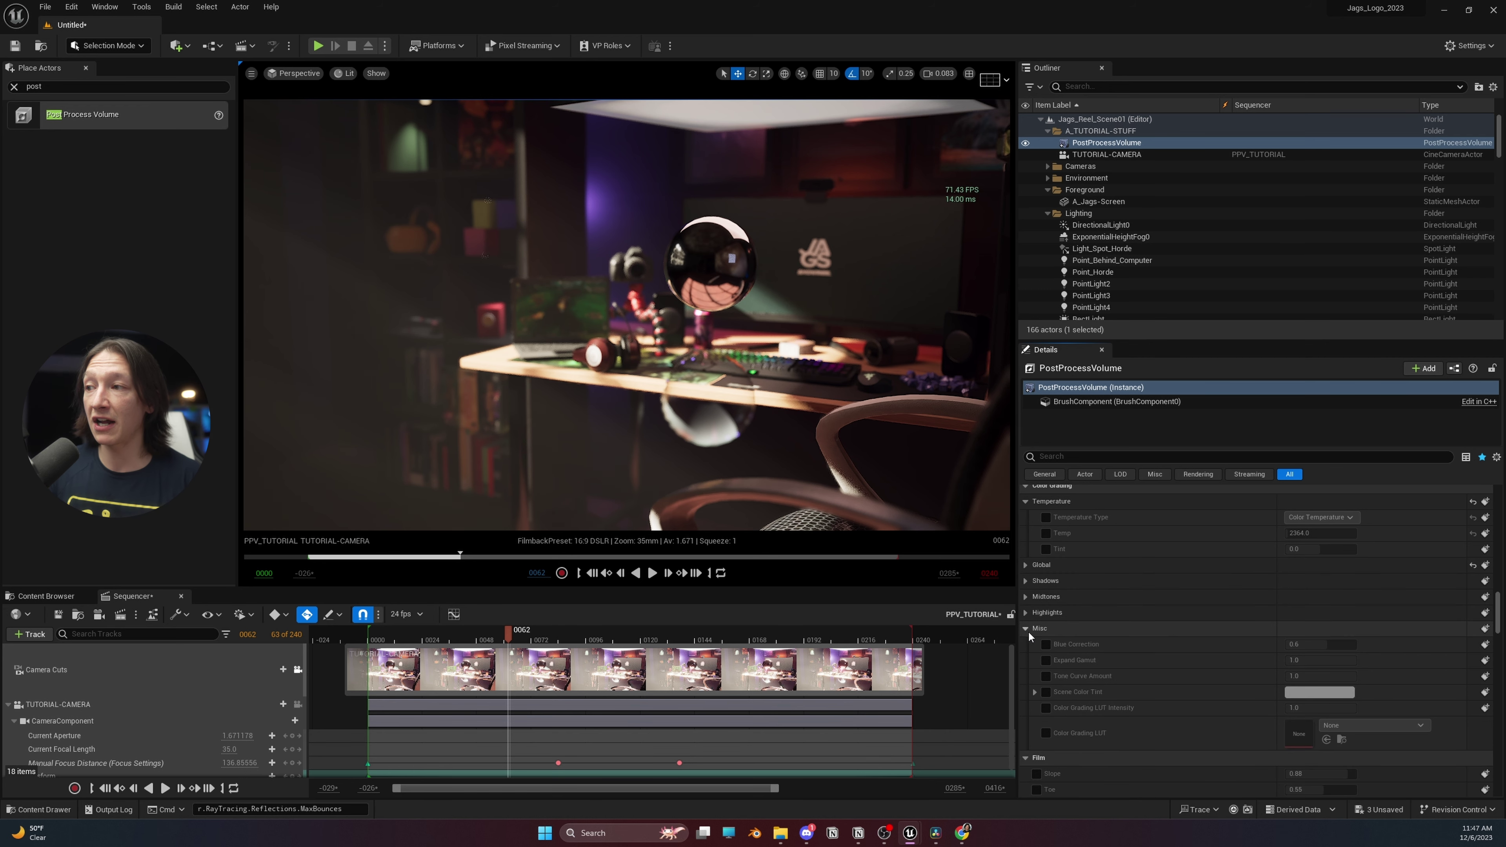
left_click(1026, 628)
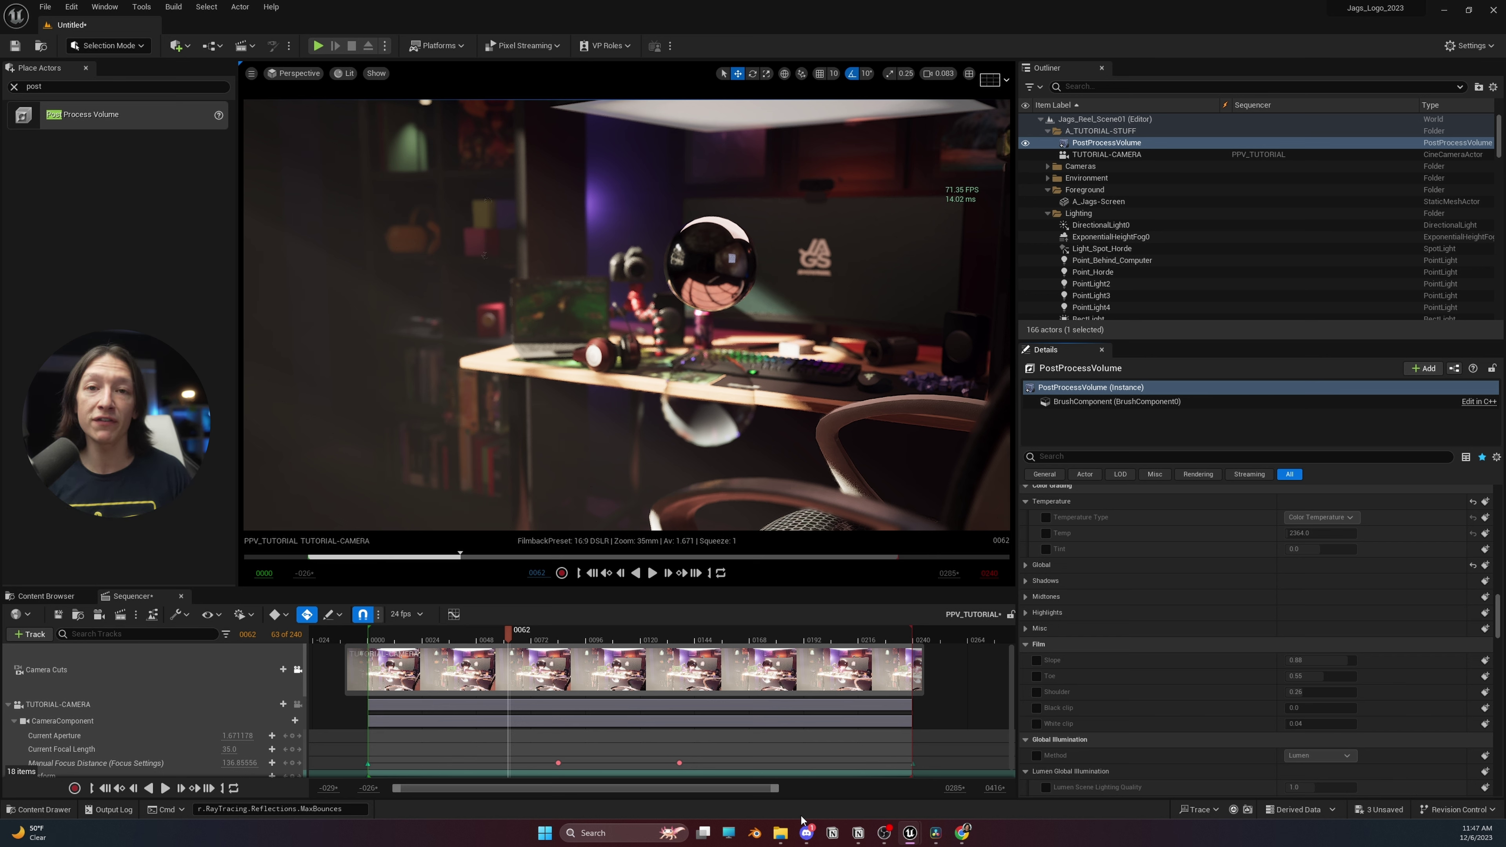
left_click(463, 637)
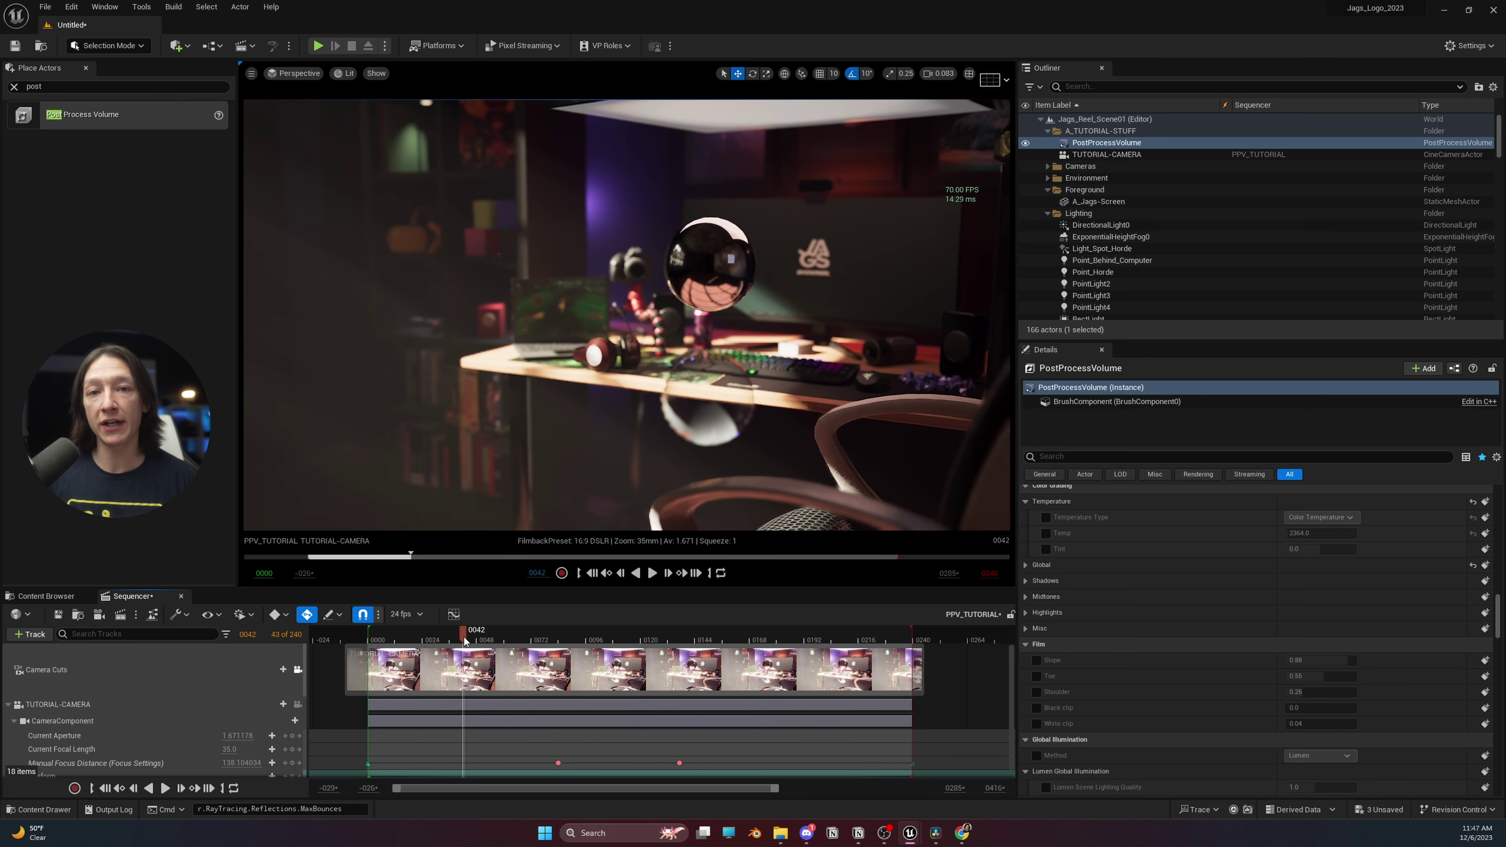
left_click_drag(464, 637, 474, 637)
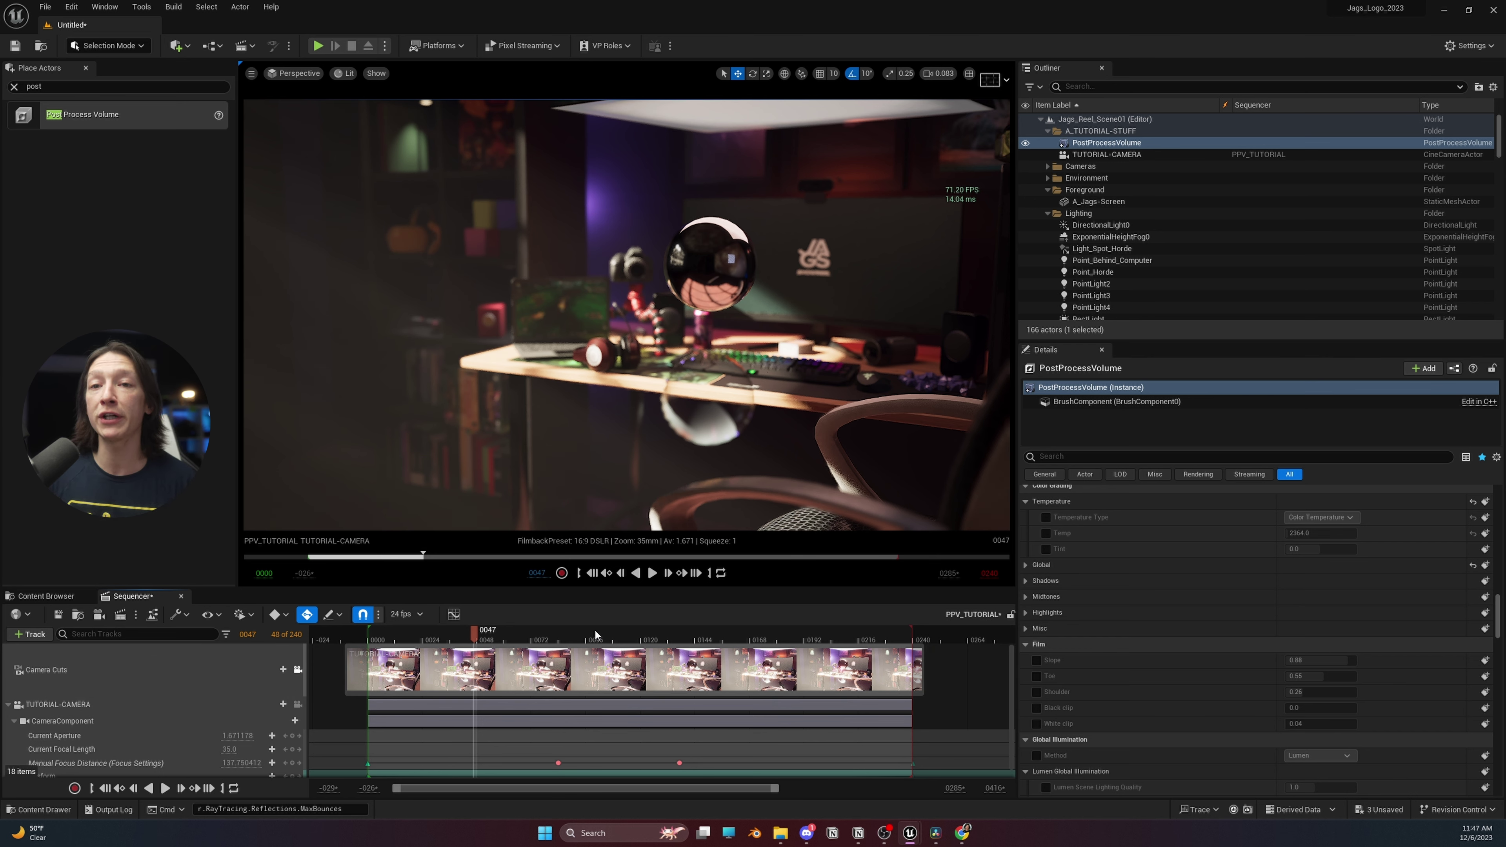
- In DaVinci Resolve, move node 01 and reset its grade
left_click(935, 837)
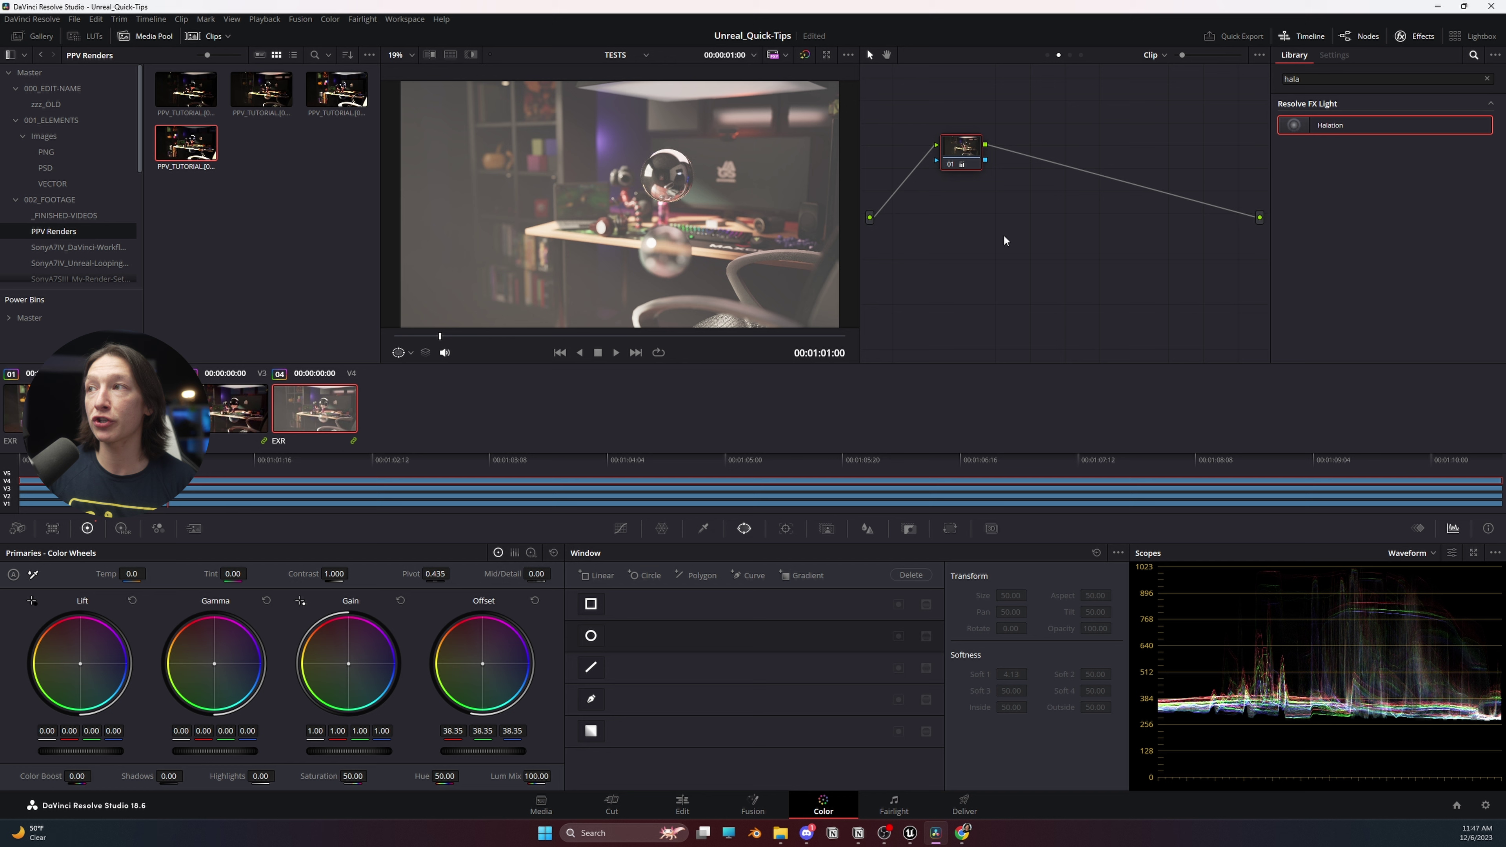
left_click_drag(959, 147, 1028, 207)
right_click(967, 163)
left_click(1013, 170)
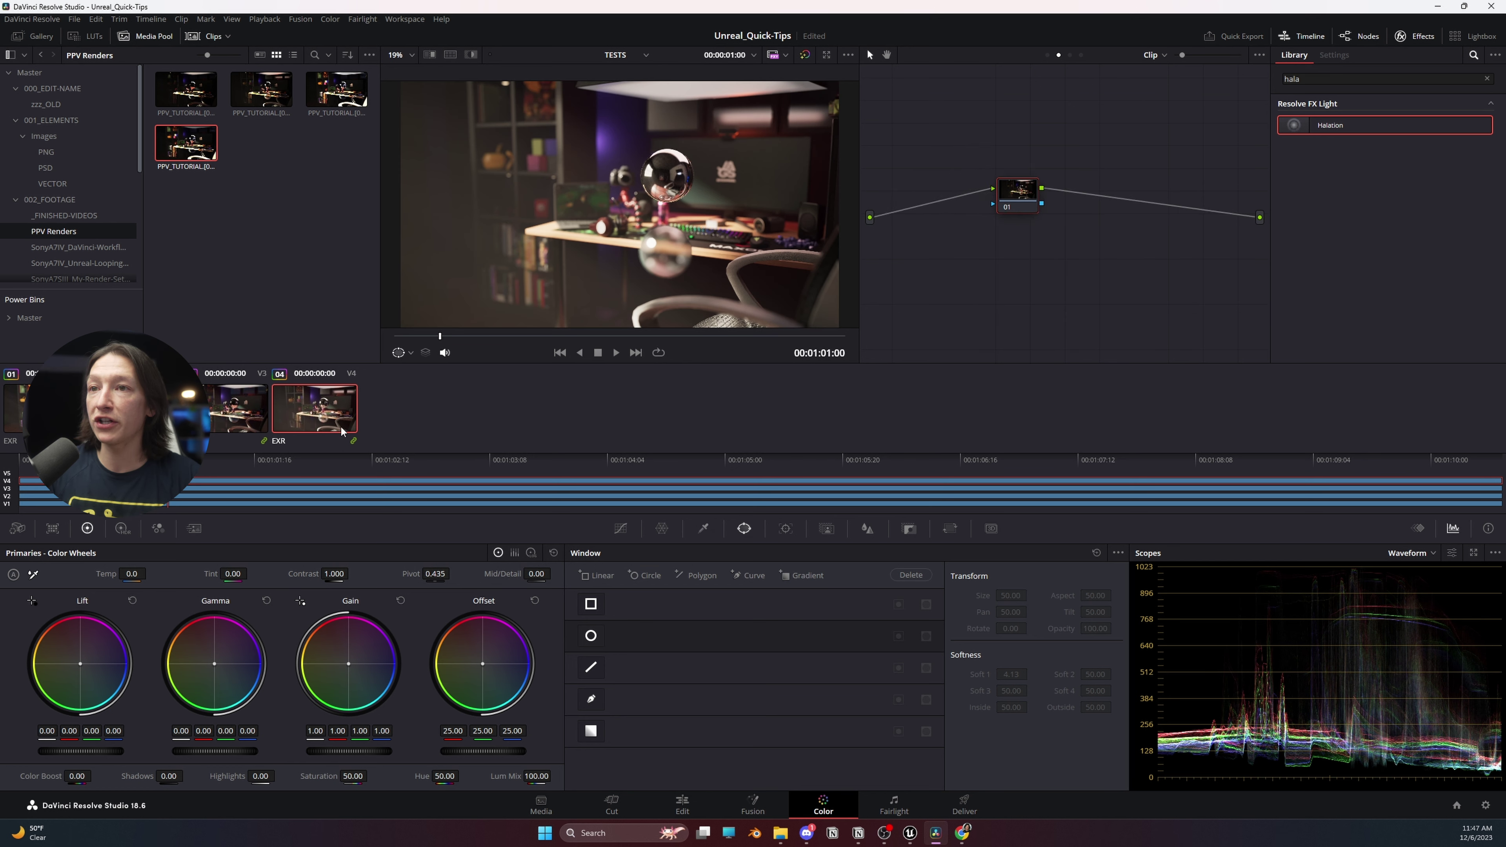
- Try magenta and green Tint values, reset Tint to 0, and level node 01's links
mouse_move(233, 574)
left_mouse_down()
mouse_move(208, 574)
mouse_move(251, 573)
left_mouse_up()
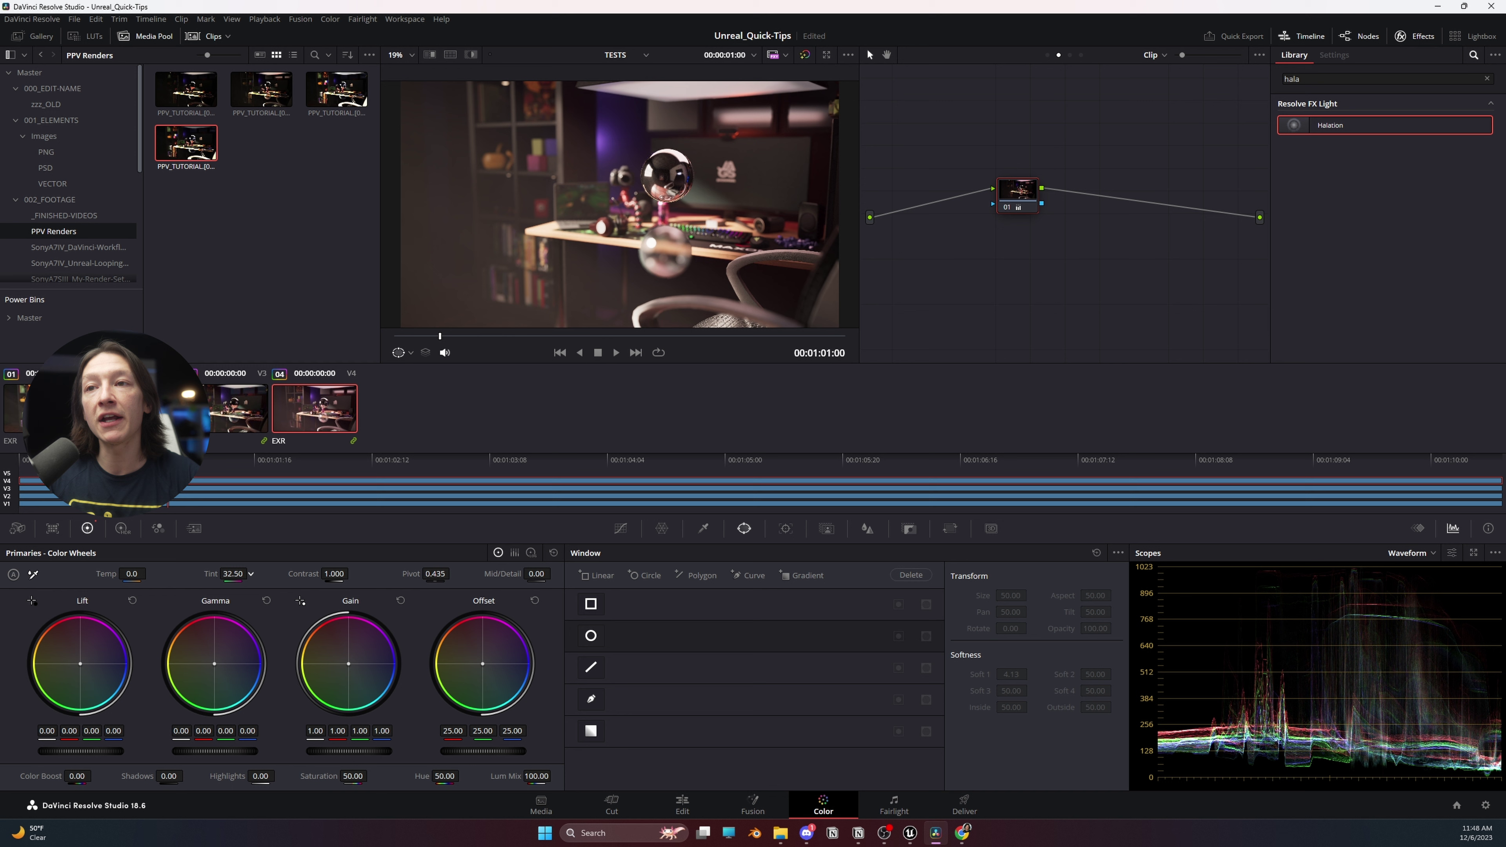
left_click_drag(250, 573, 229, 574)
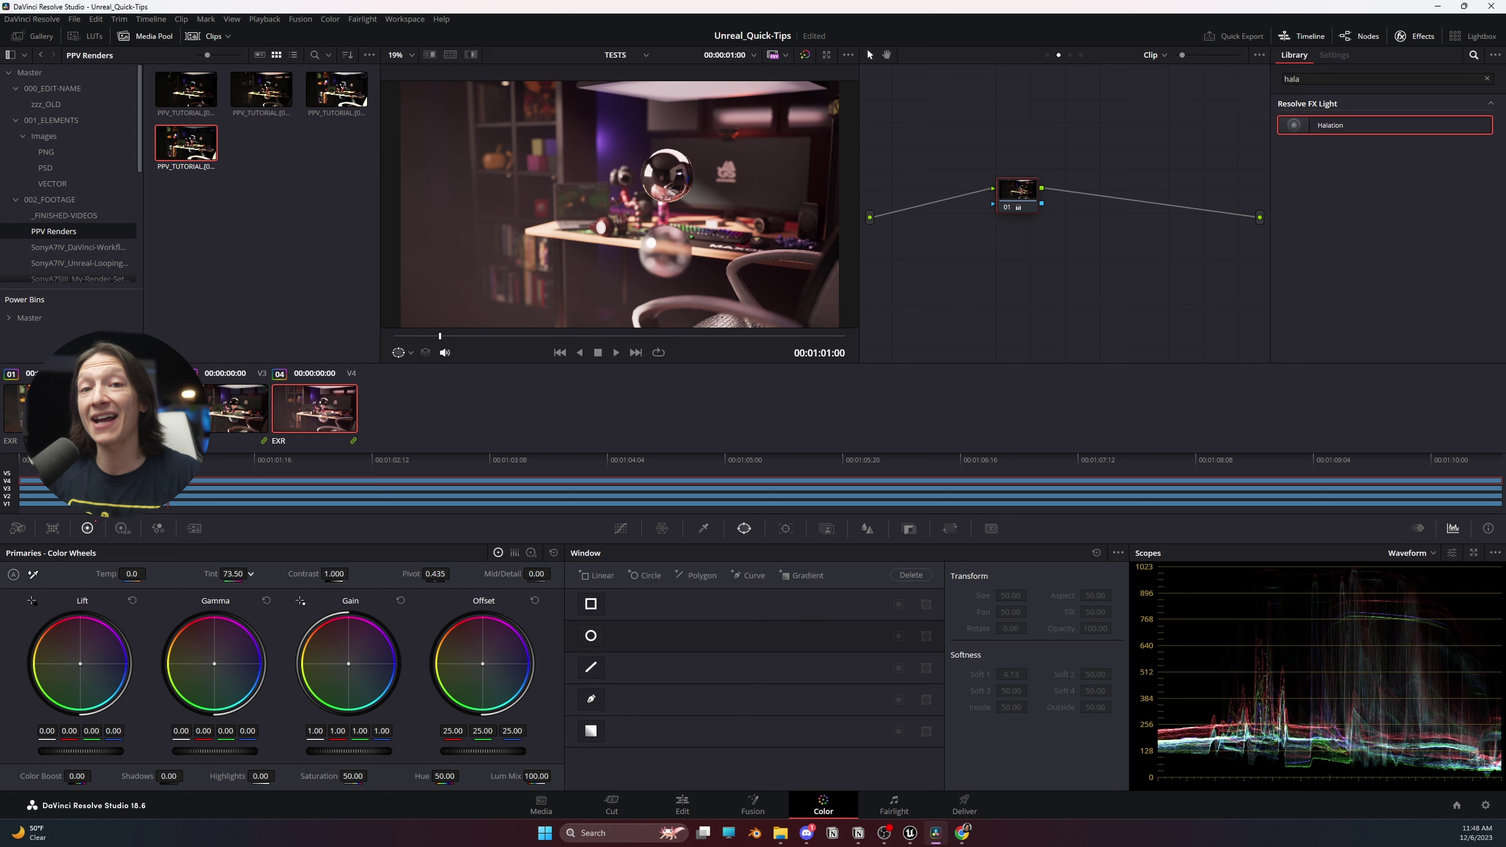
left_click_drag(1043, 185, 881, 405)
left_click(489, 483)
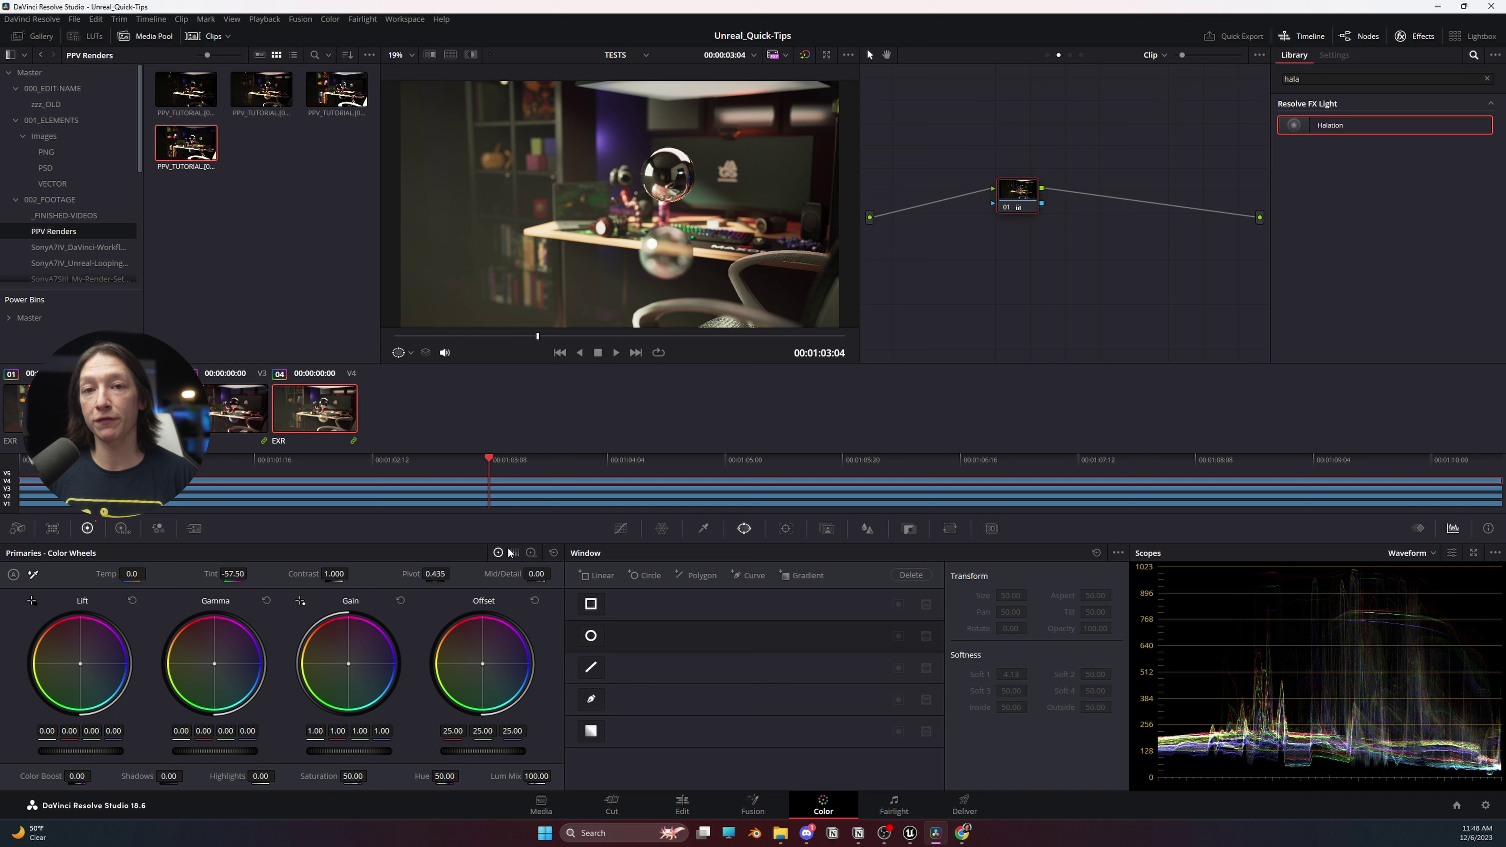
left_click(554, 552)
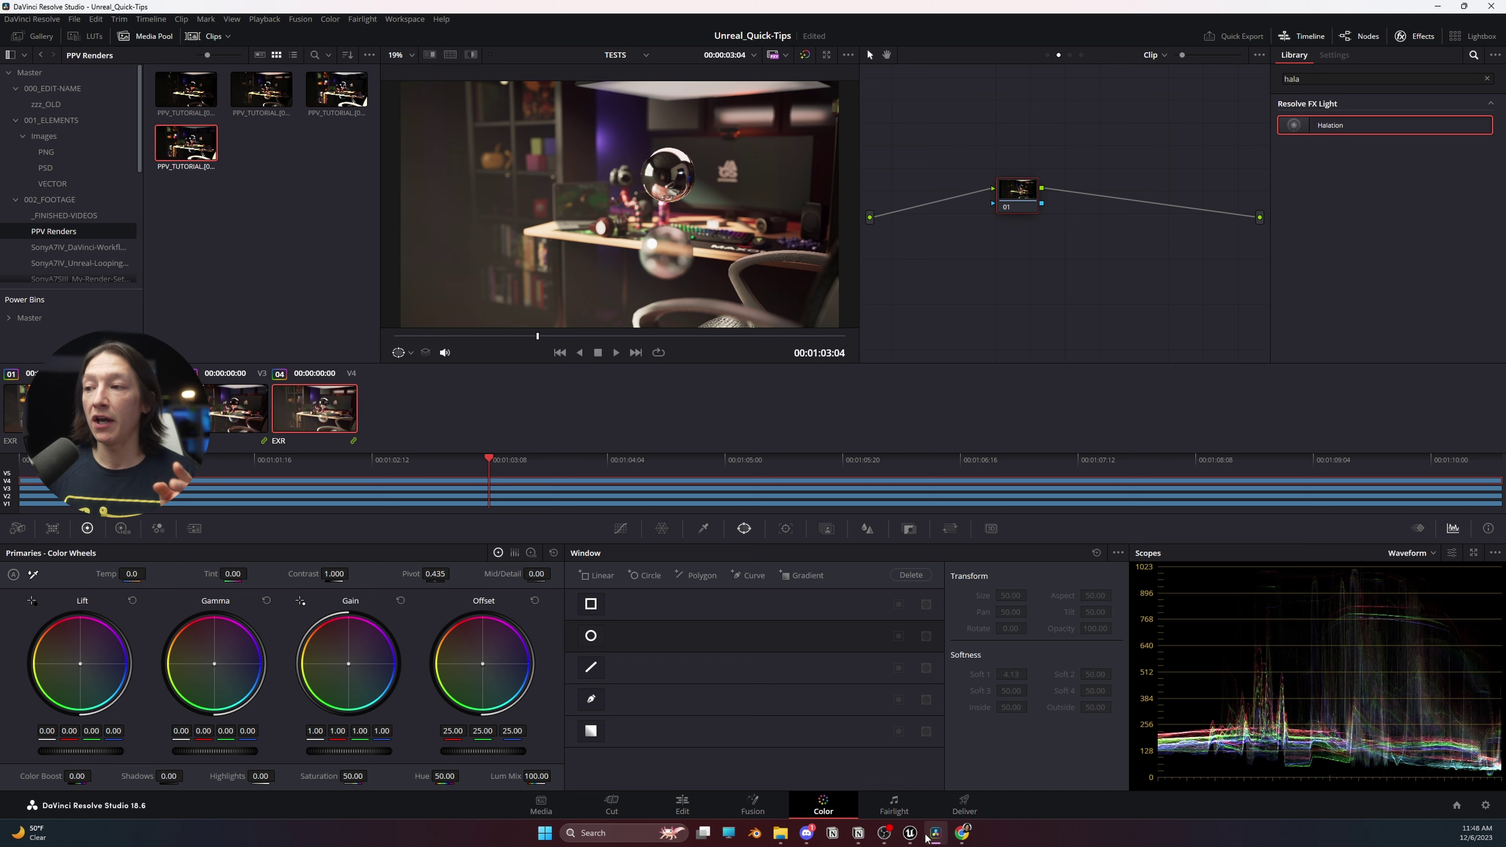
left_click(910, 833)
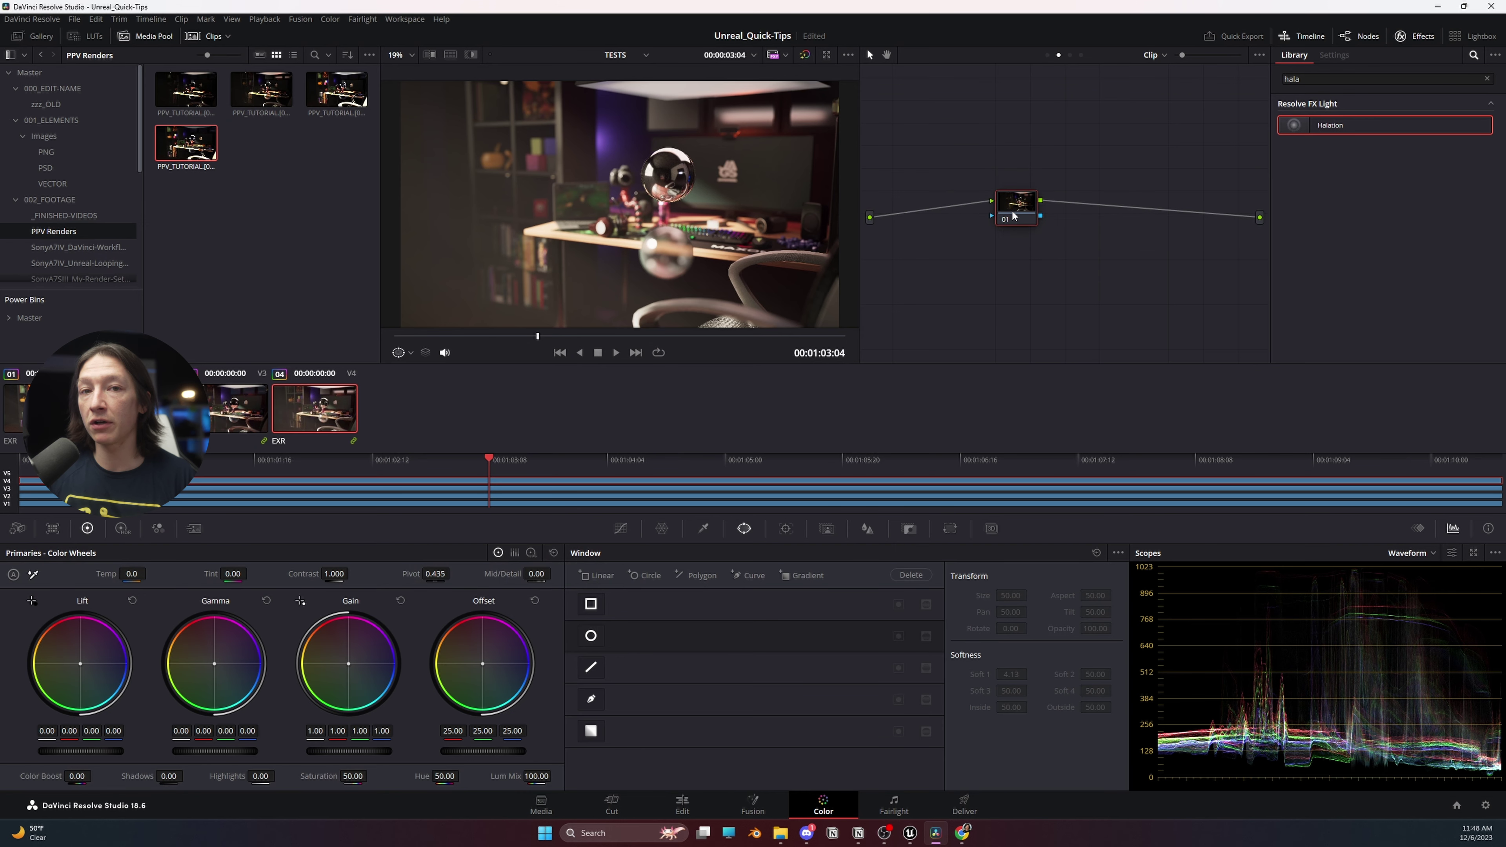
left_click_drag(1012, 215, 1022, 230)
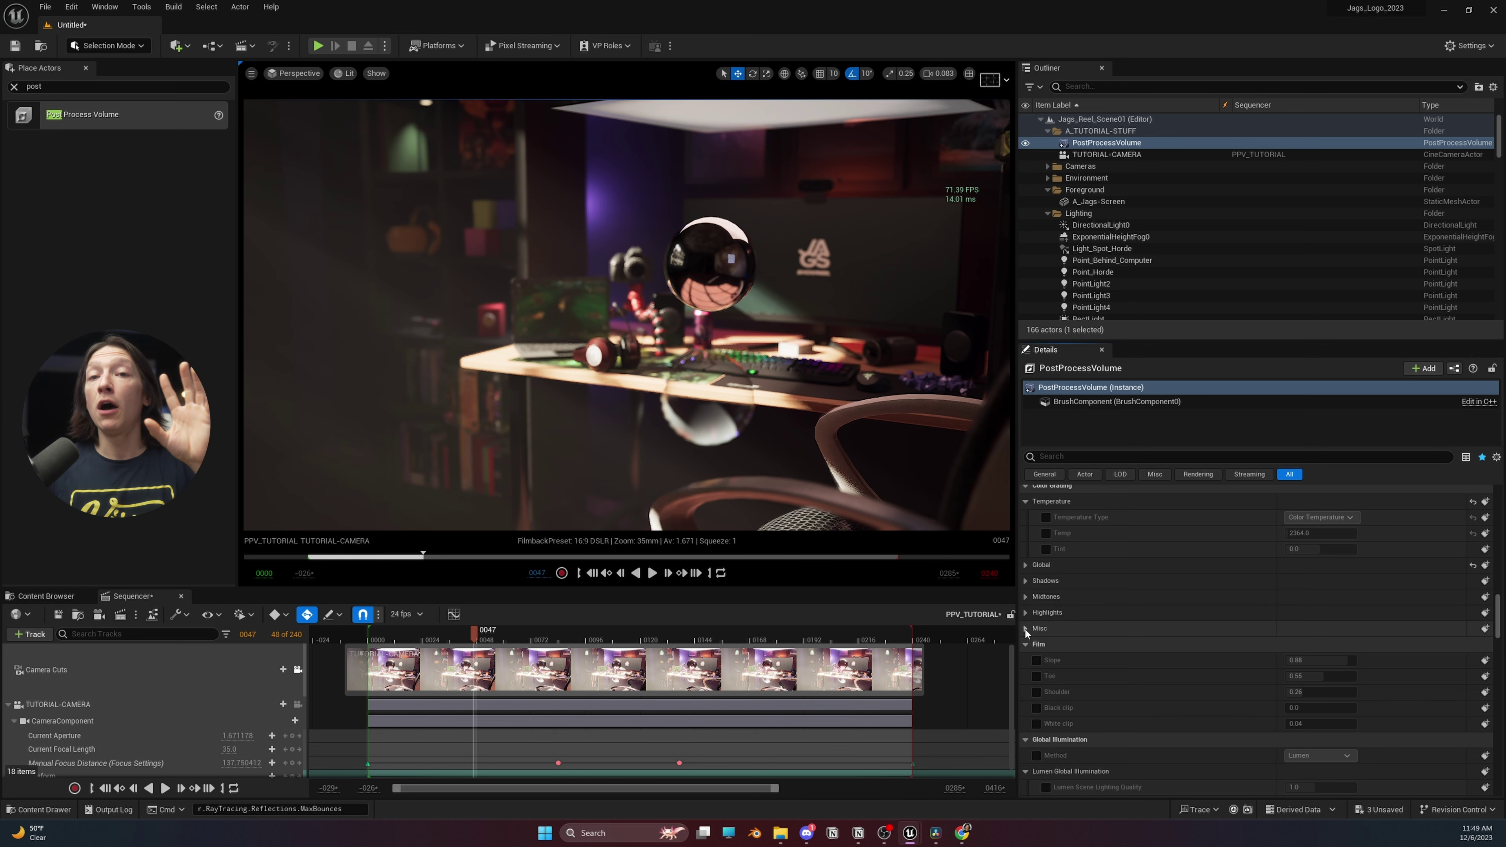
- Expand Midtones and Misc, reset Blue Correction to 0.6, and leave Blue Correction and Tone Curve overrides off
left_click(1023, 596)
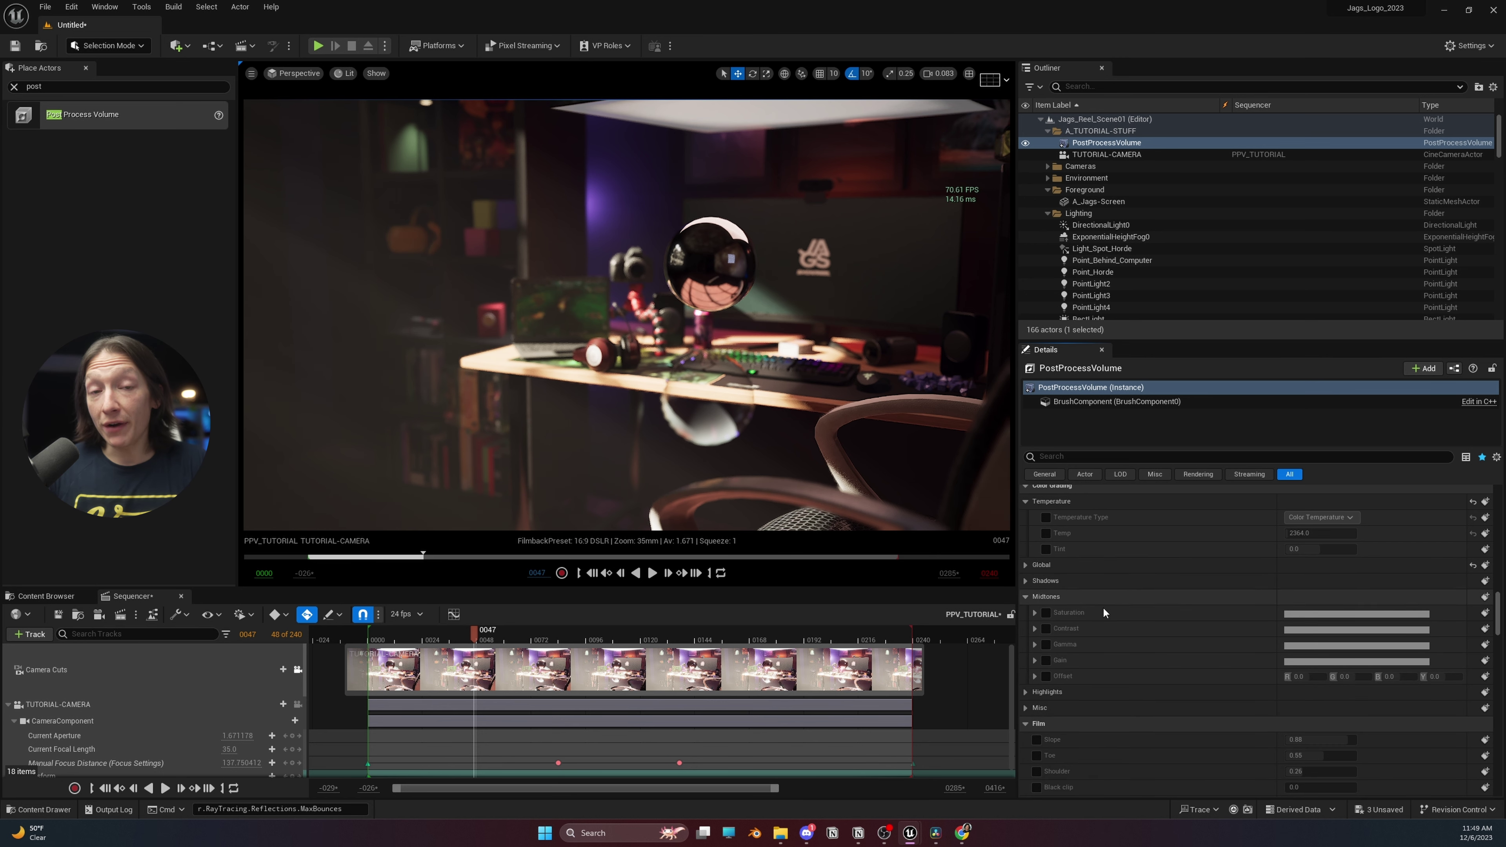
left_click(1024, 707)
scroll(1055, 692, "down", 1)
scroll(1056, 692, "down", 1)
left_click(1046, 668)
mouse_move(1314, 667)
left_mouse_down()
mouse_move(1358, 667)
mouse_move(1312, 666)
left_mouse_up()
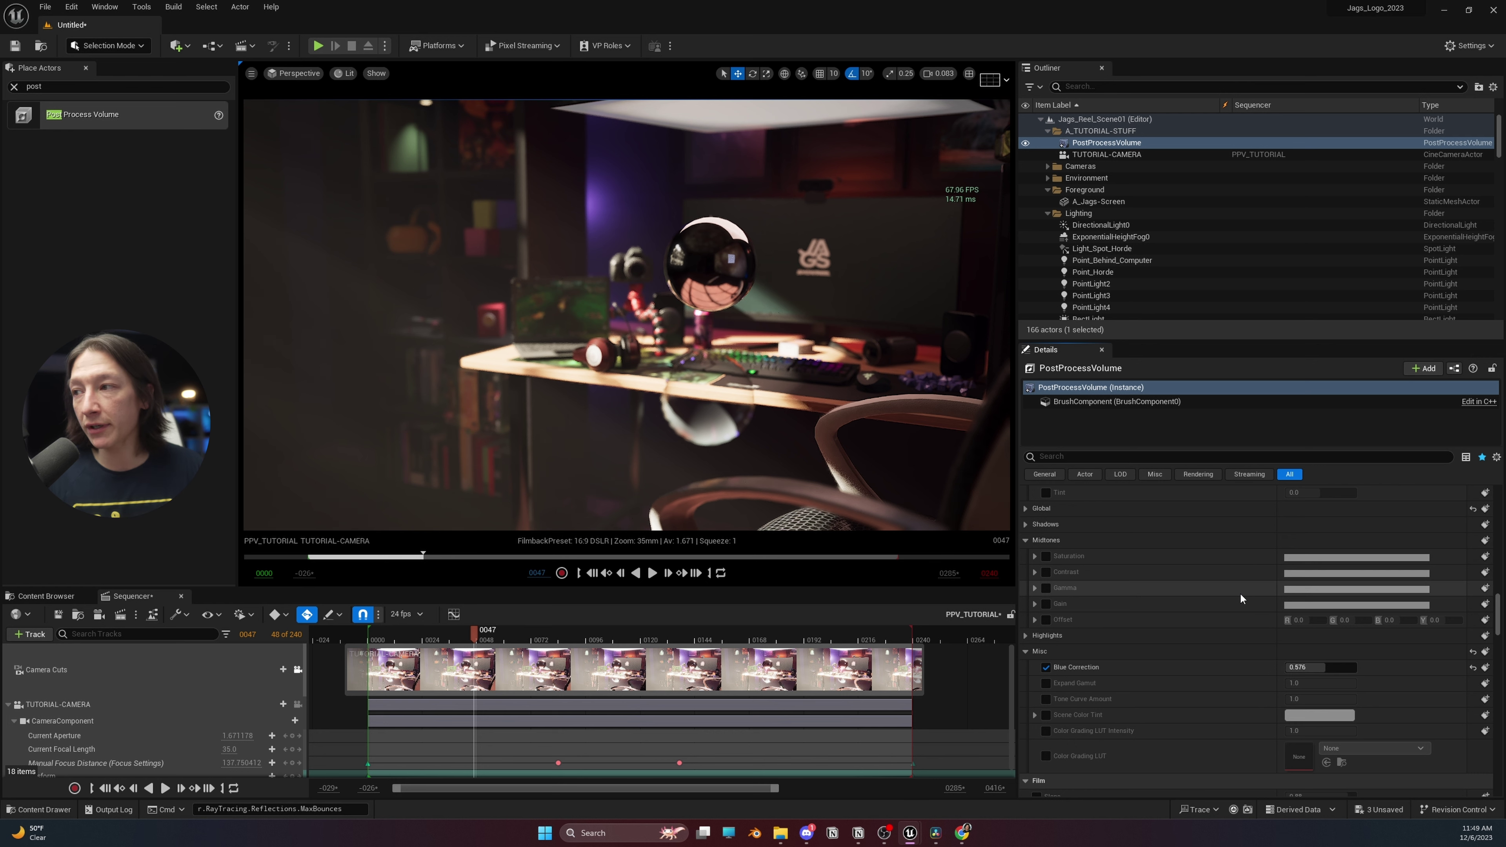
left_click(1473, 667)
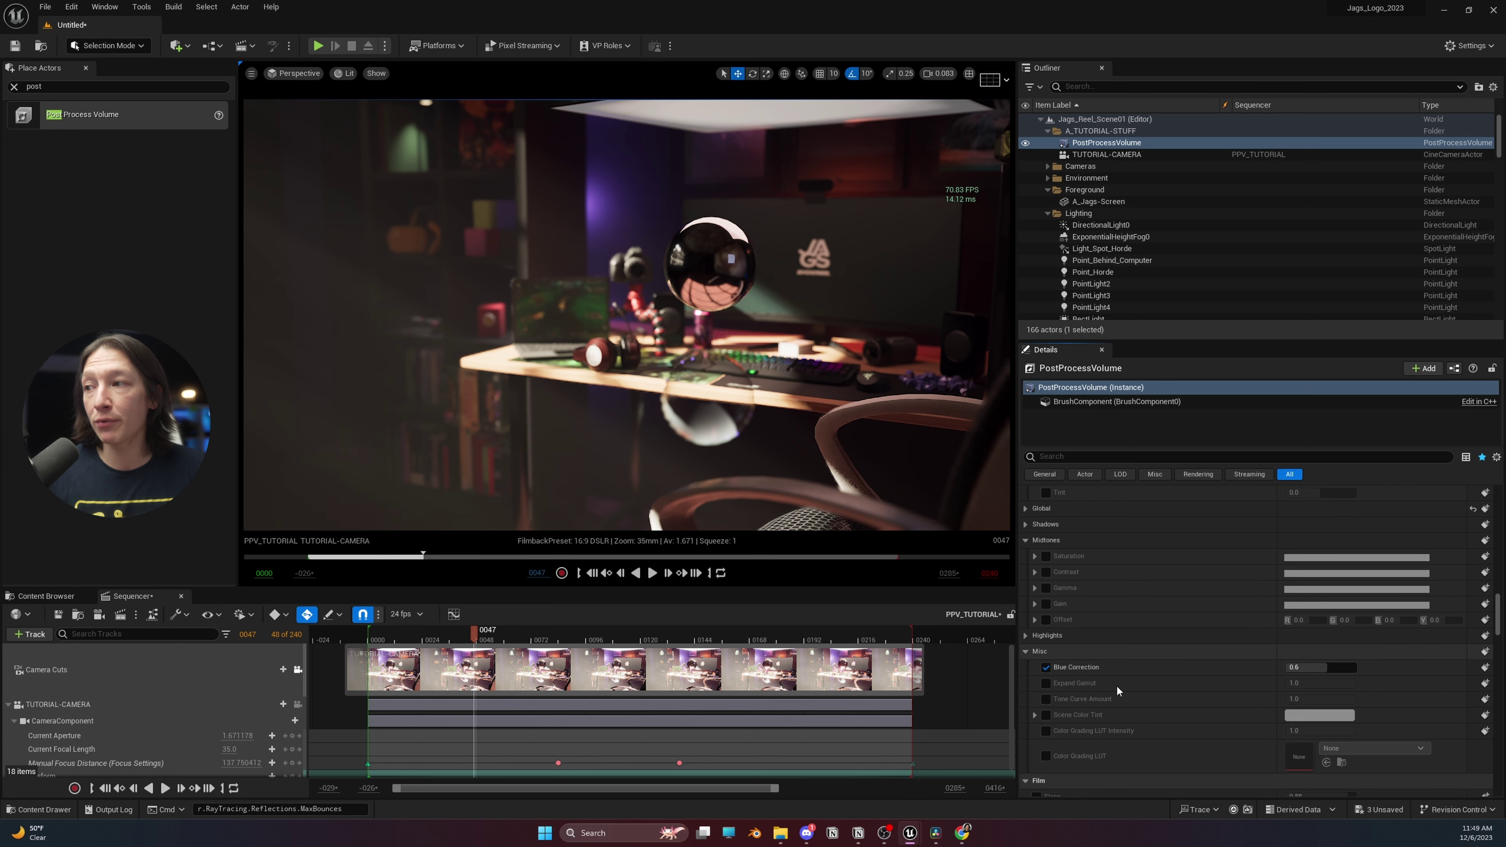
left_click(1045, 667)
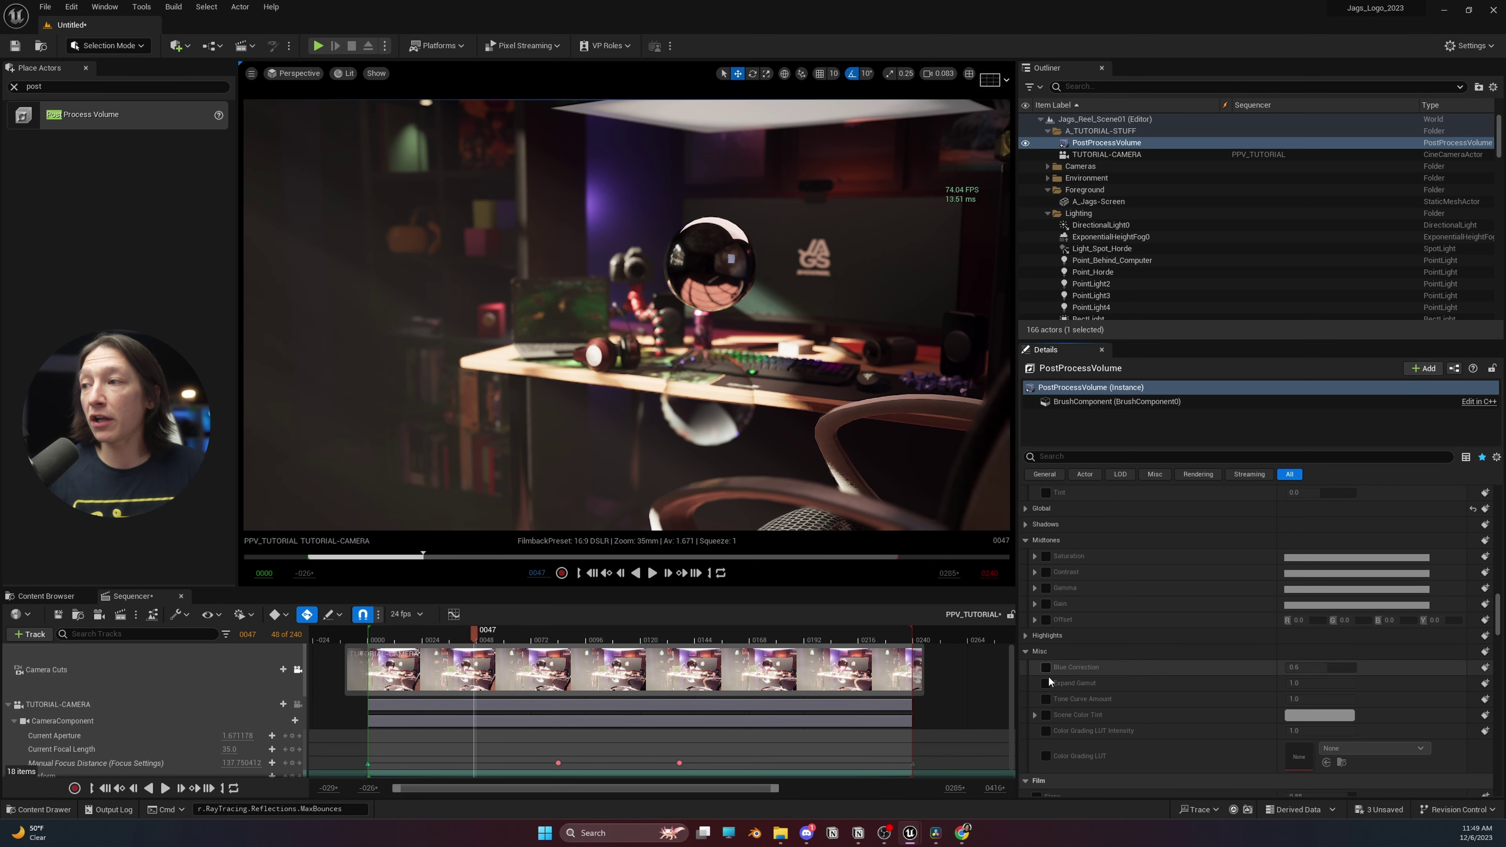
left_click(1046, 699)
left_click(1045, 698)
- Enable the Color Grading LUT and LUT Intensity overrides and lower LUT Intensity to 0.608
left_click(1046, 755)
left_click(1046, 731)
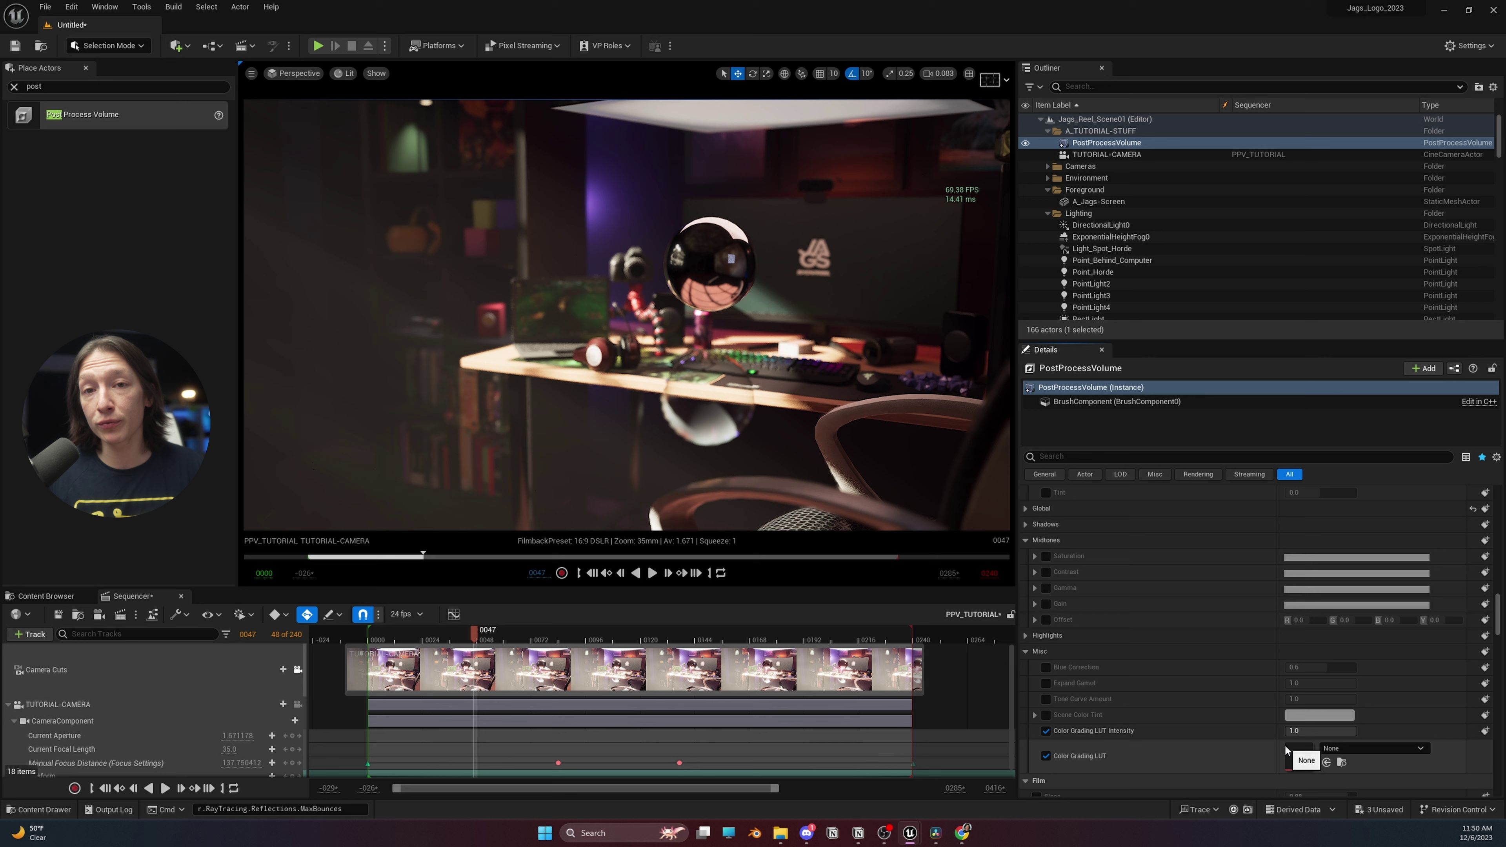
left_click(1368, 751)
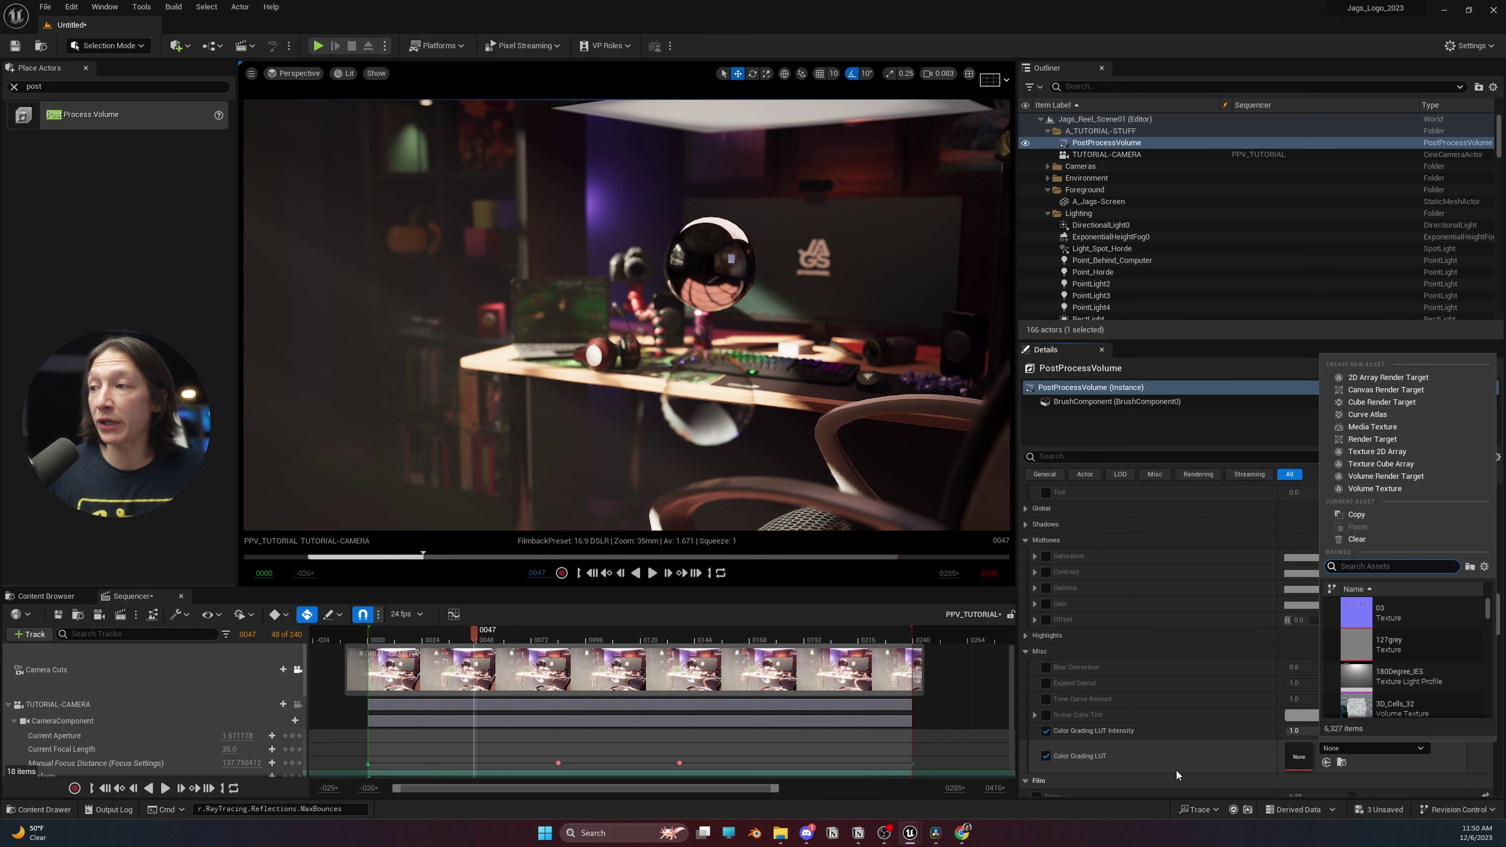
left_click(1170, 752)
mouse_move(1313, 731)
left_mouse_down()
mouse_move(1283, 731)
mouse_move(1309, 730)
left_mouse_up()
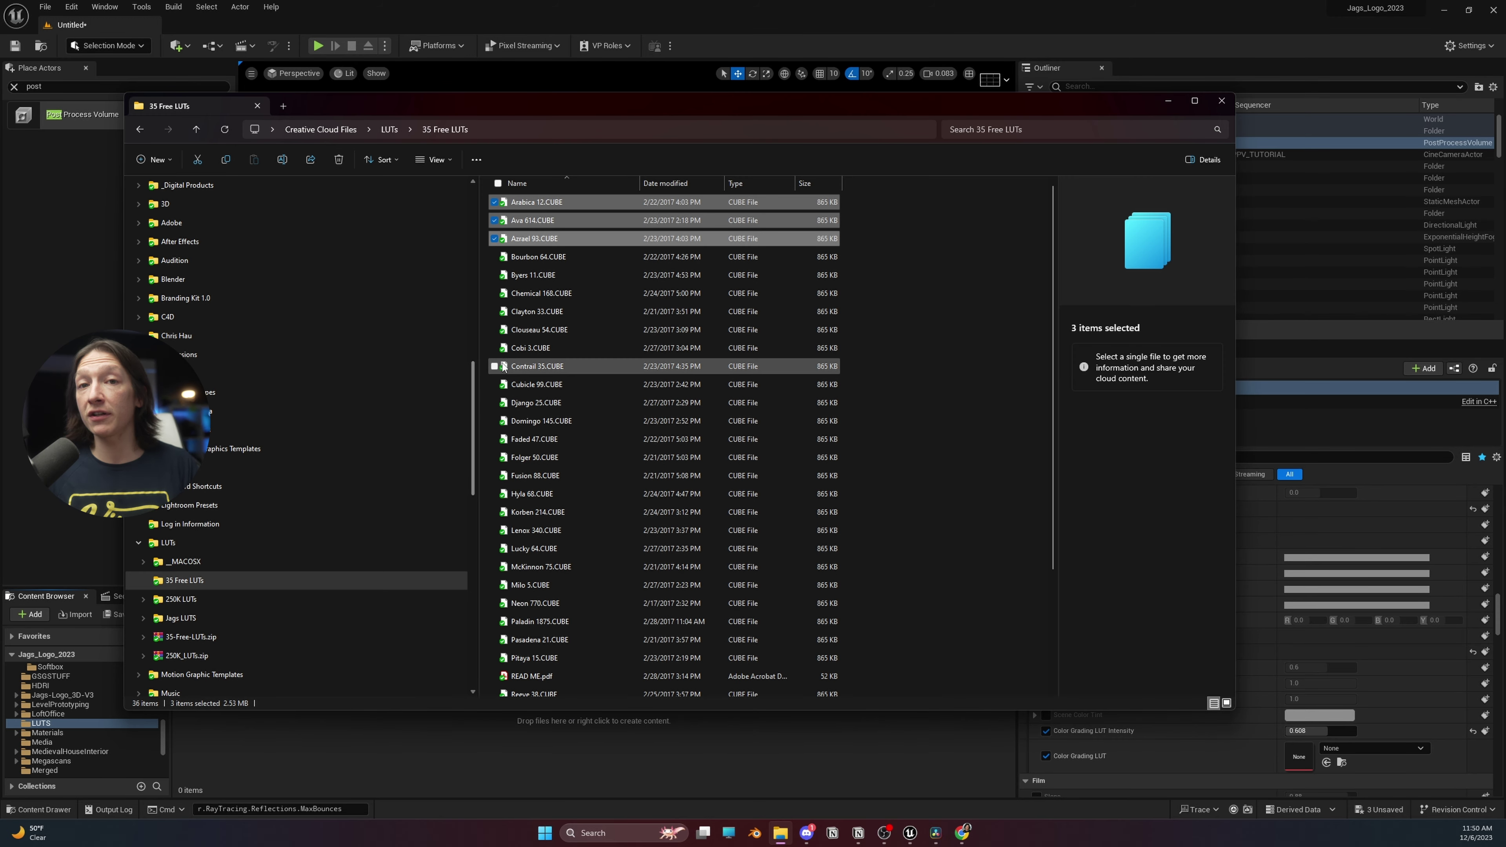
- Move the Explorer window aside to reveal Unreal's Content Browser, then open Windows search
mouse_move(554, 112)
left_mouse_down()
mouse_move(565, 236)
mouse_move(534, 119)
left_mouse_up()
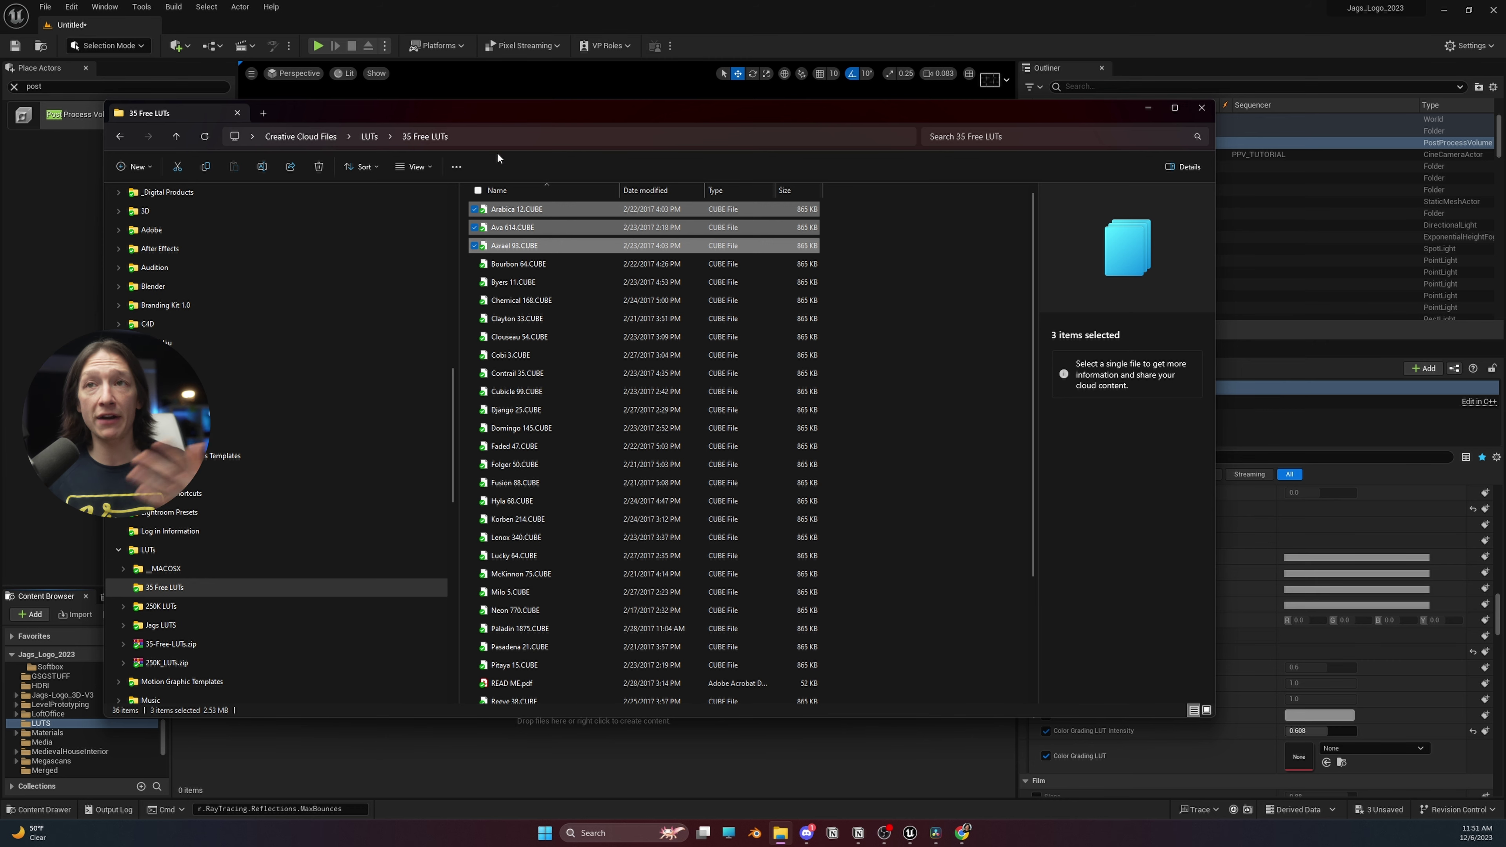
left_click_drag(590, 112, 0, 168)
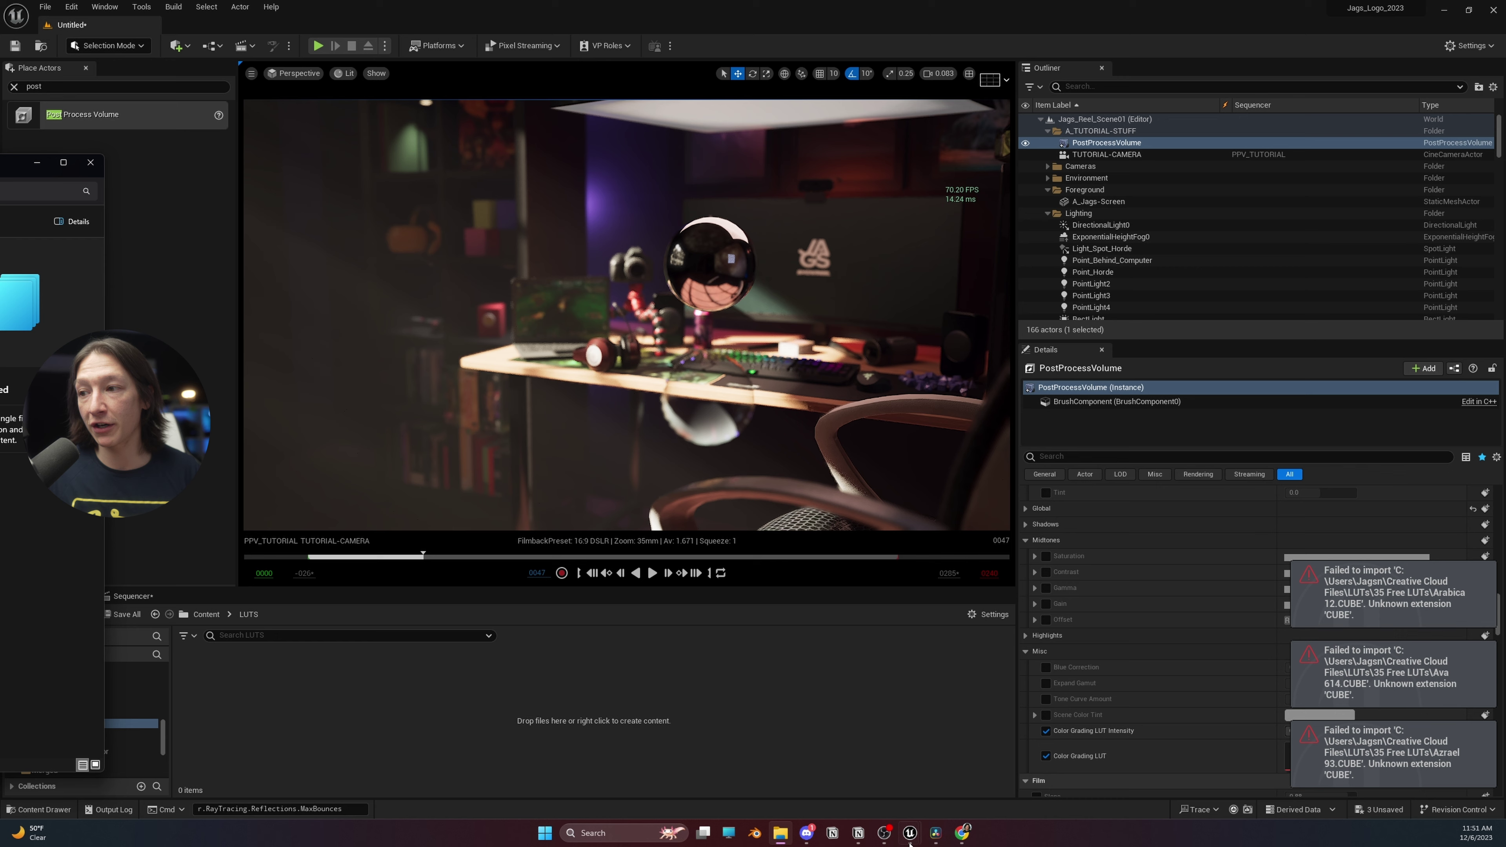
left_click(617, 832)
- Launch the Epic Games Launcher from Windows search
type("r")
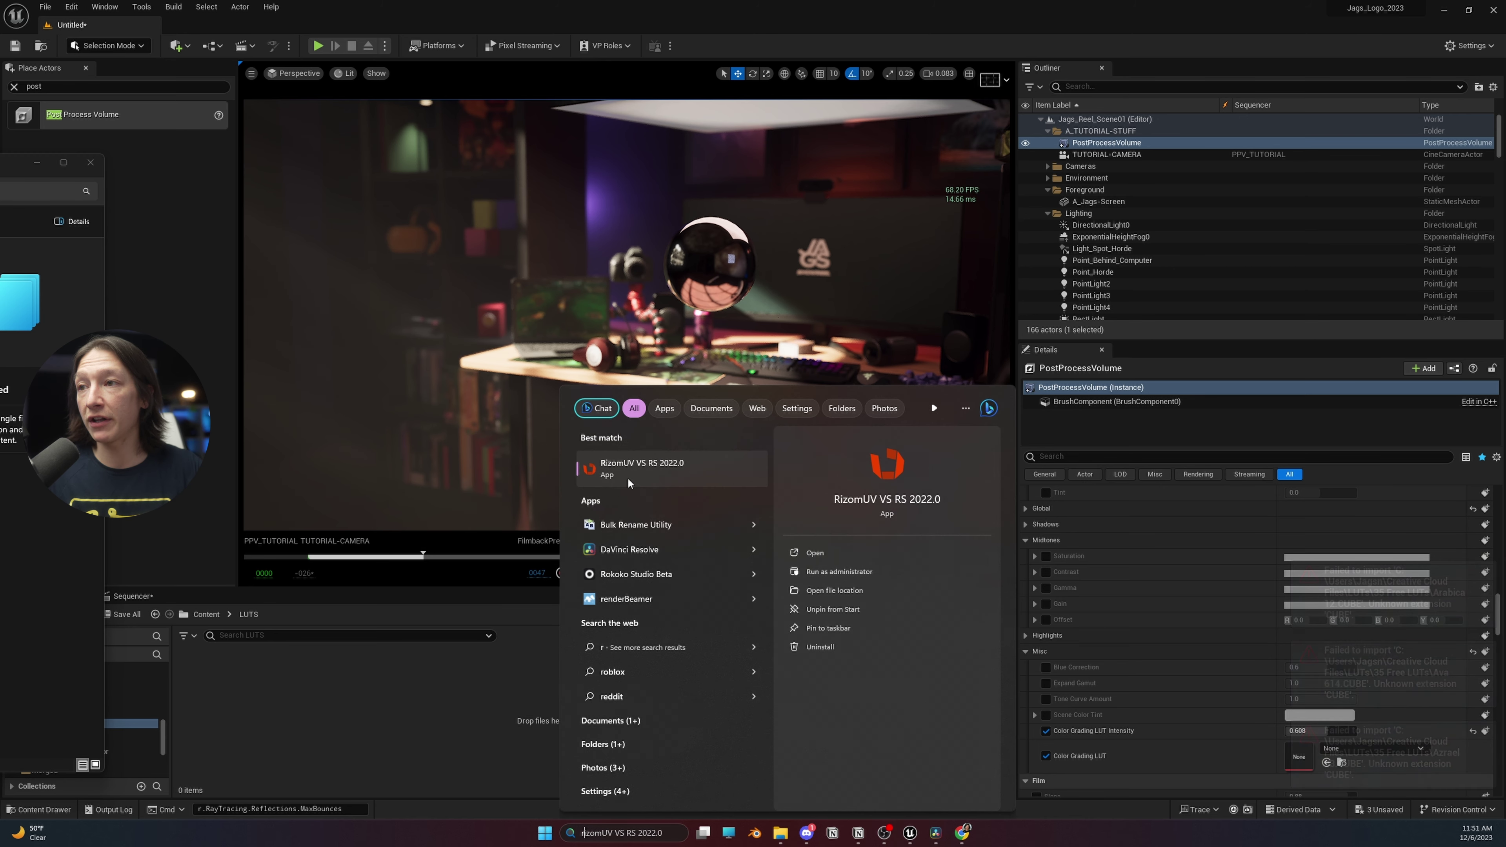
key("BackSpace")
type("e")
key("Return")
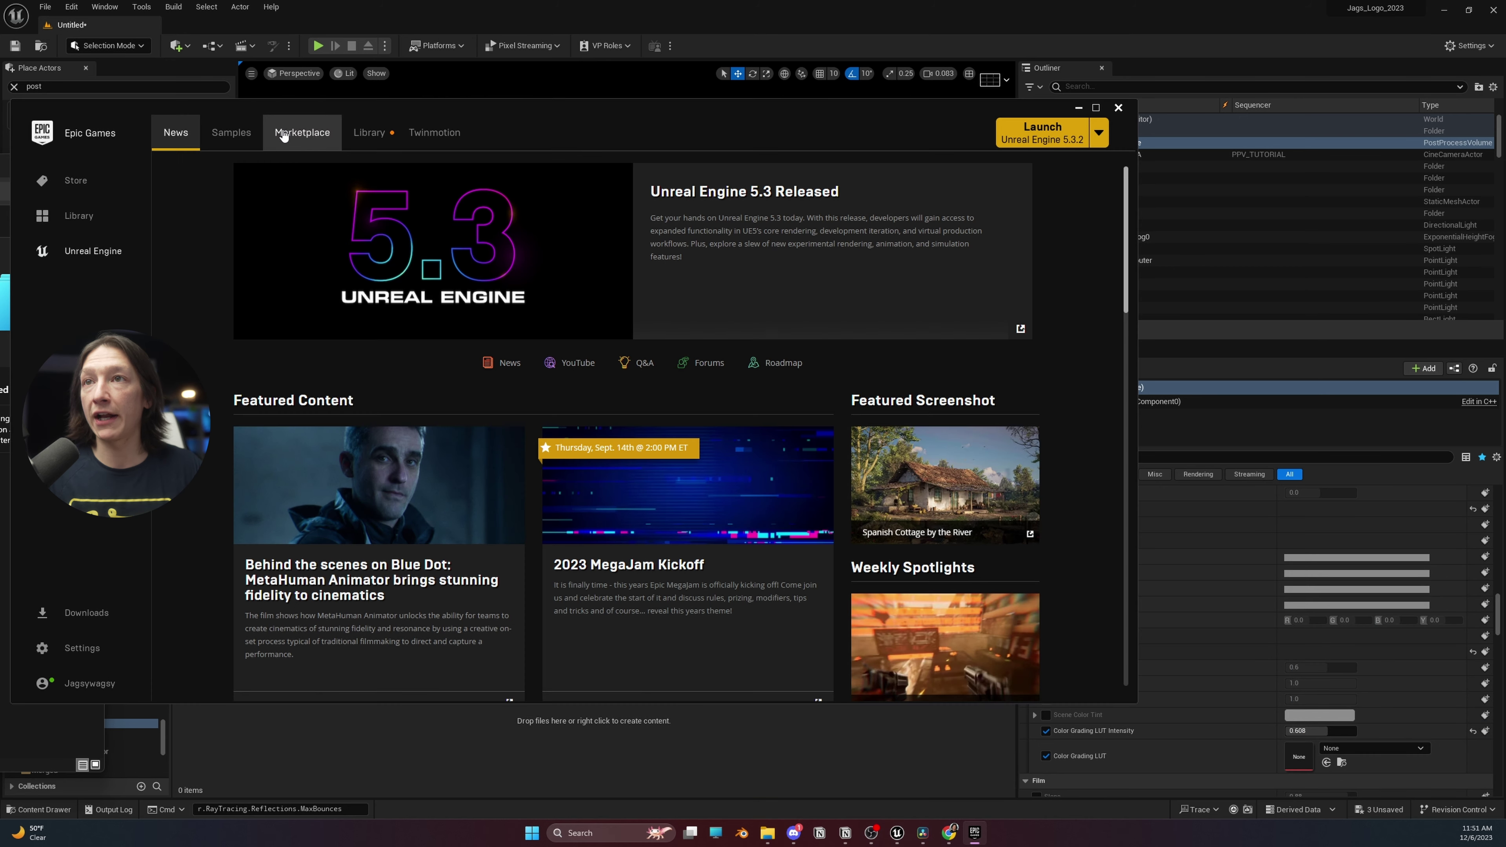
- Browse the Marketplace results for "lut", then minimize the launcher to return to Unreal
left_click(302, 132)
left_click(907, 296)
type("lut")
key("Return")
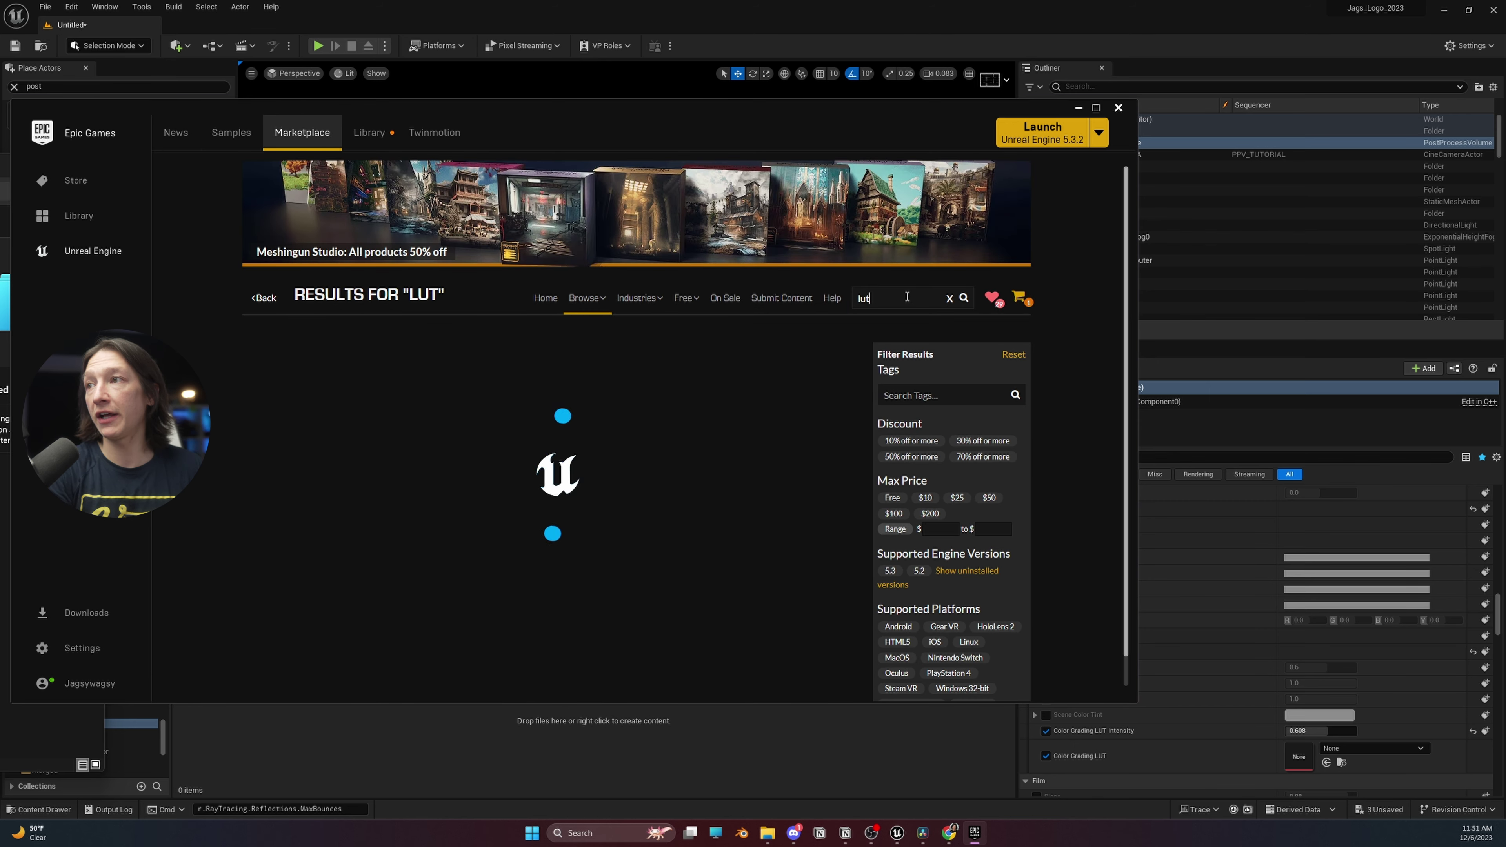
scroll(502, 458, "down", 6)
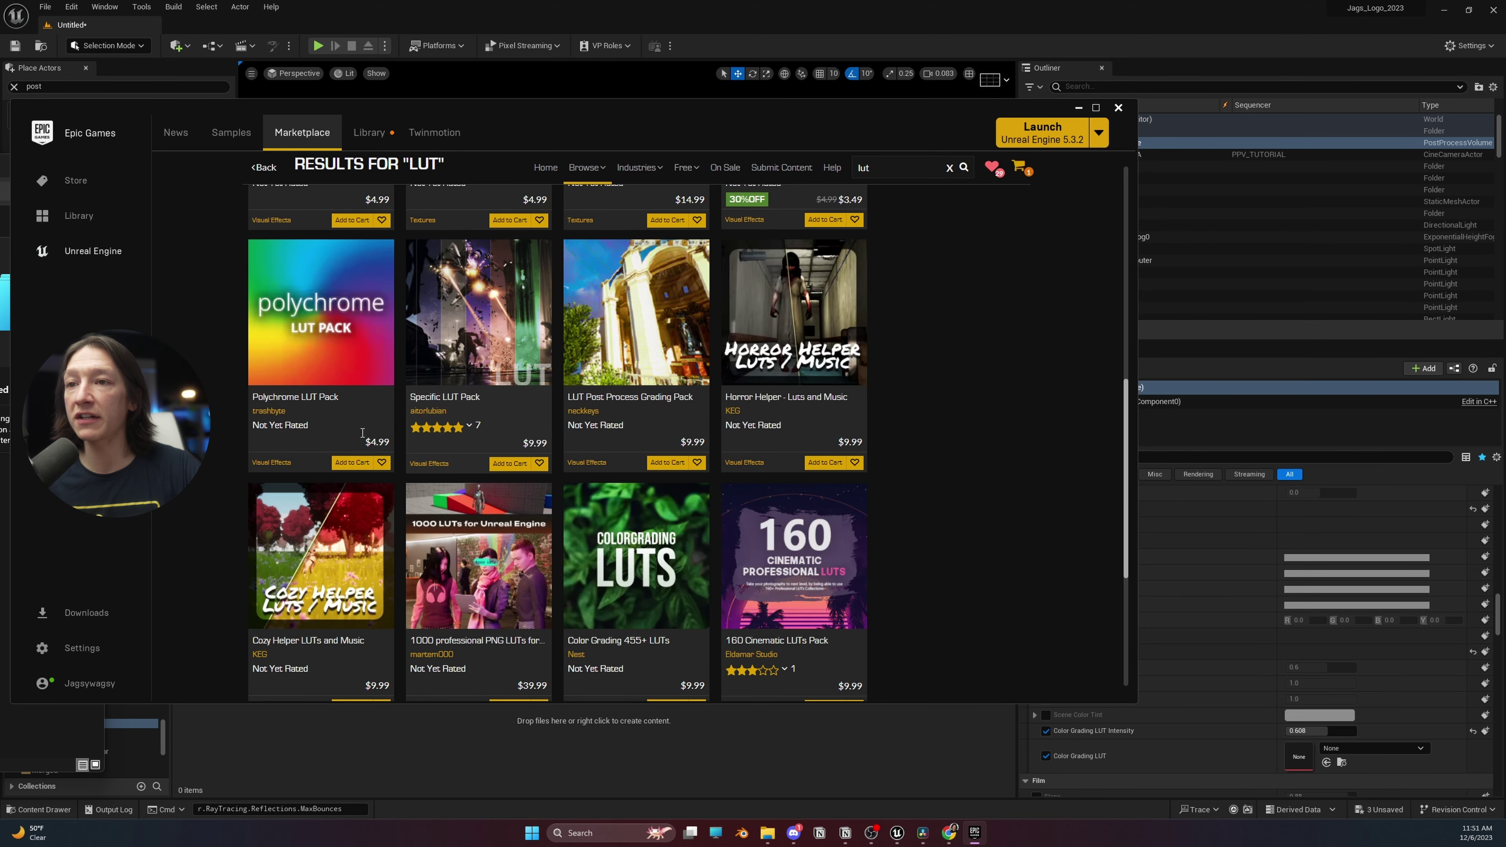
scroll(340, 422, "down", 5)
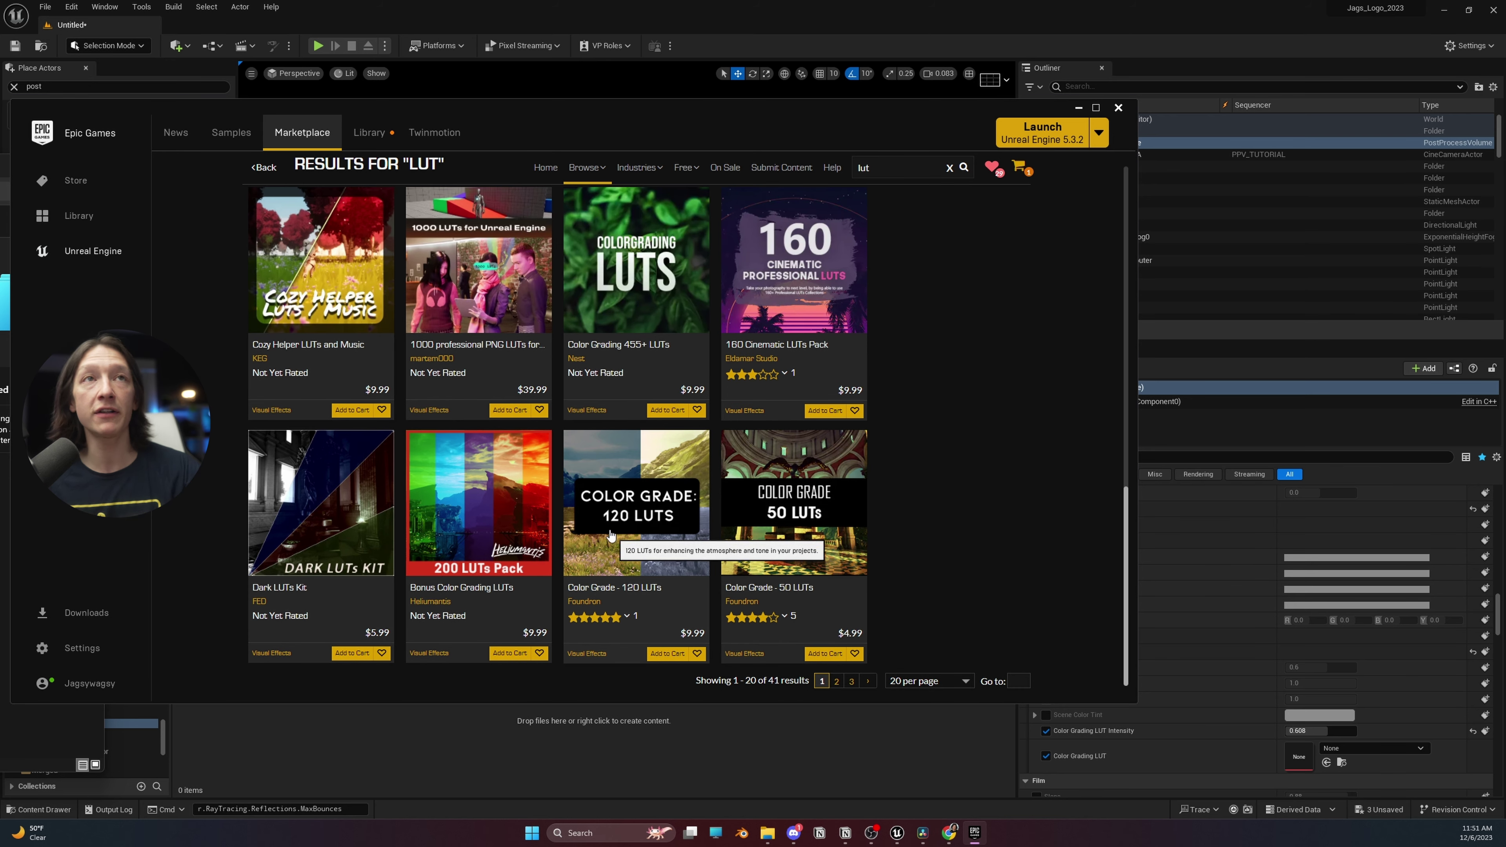
left_click_drag(646, 114, 630, 113)
left_click(1062, 107)
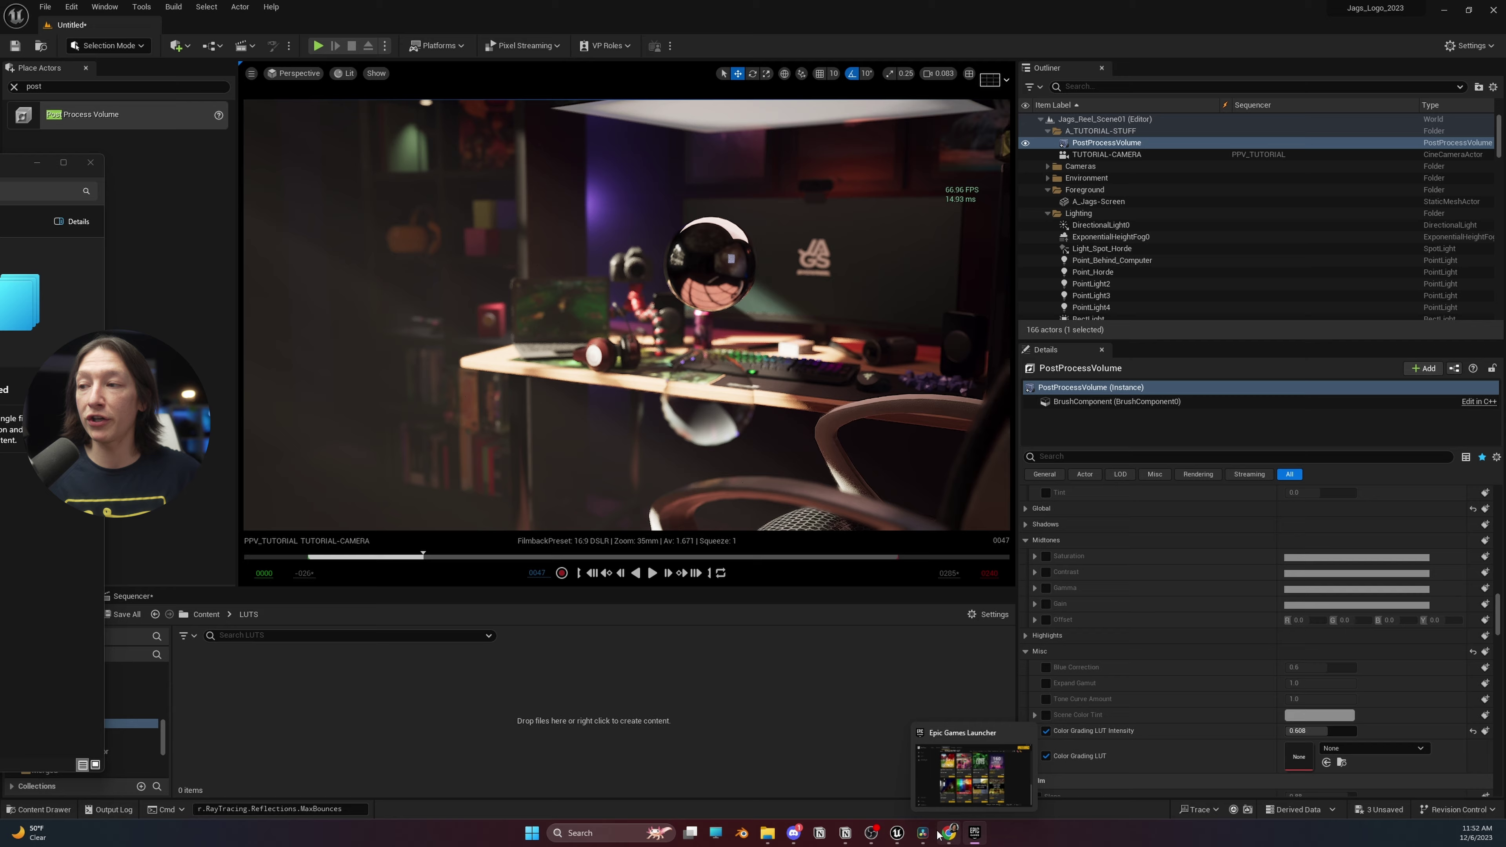
- After comparing against the Resolve grade, enable the Midtones Contrast override and lower it to 0.95
left_click(922, 833)
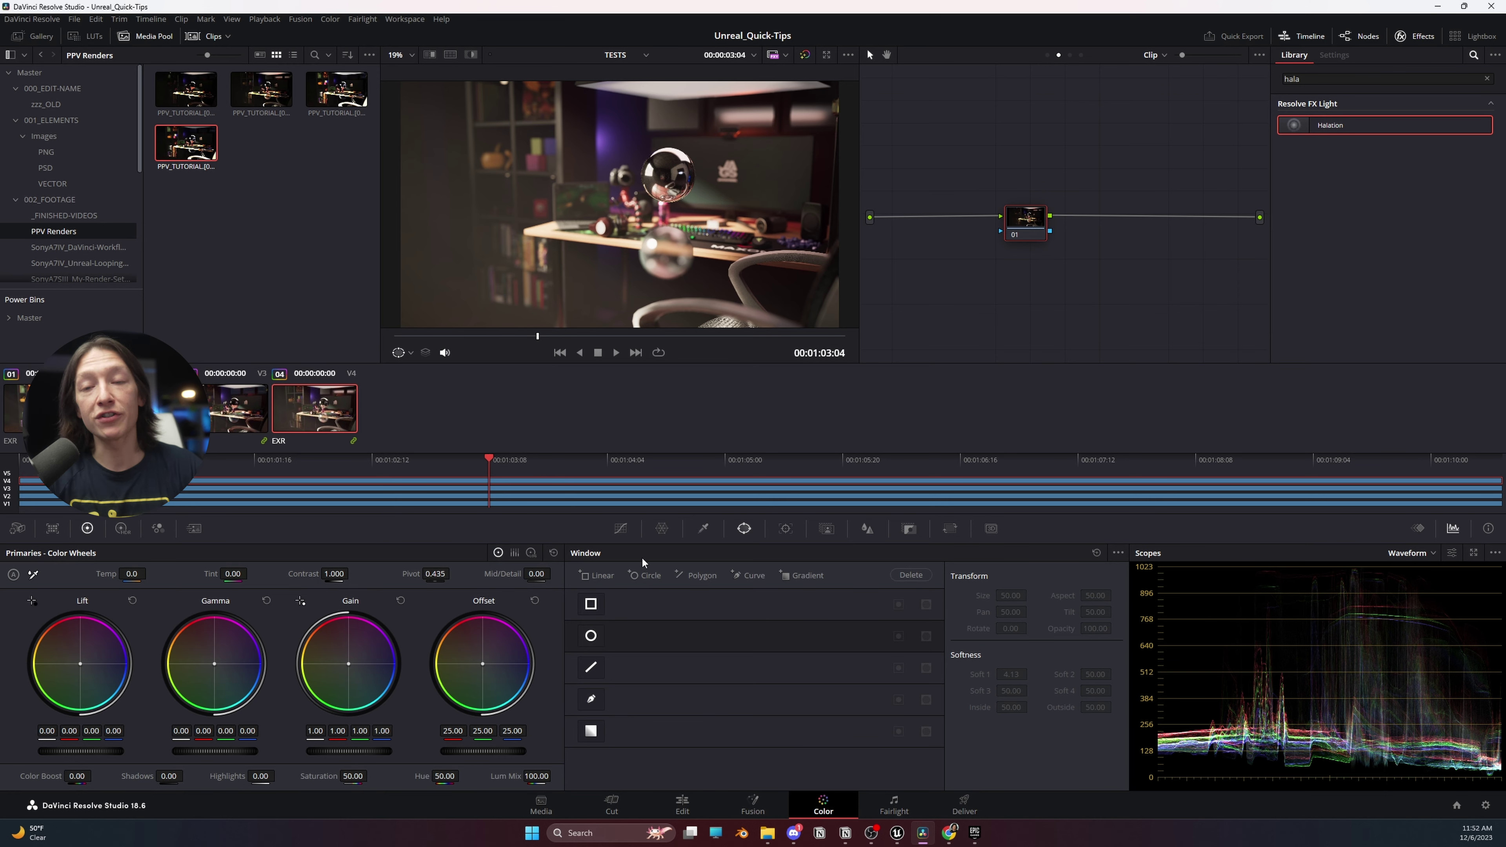
left_click(897, 833)
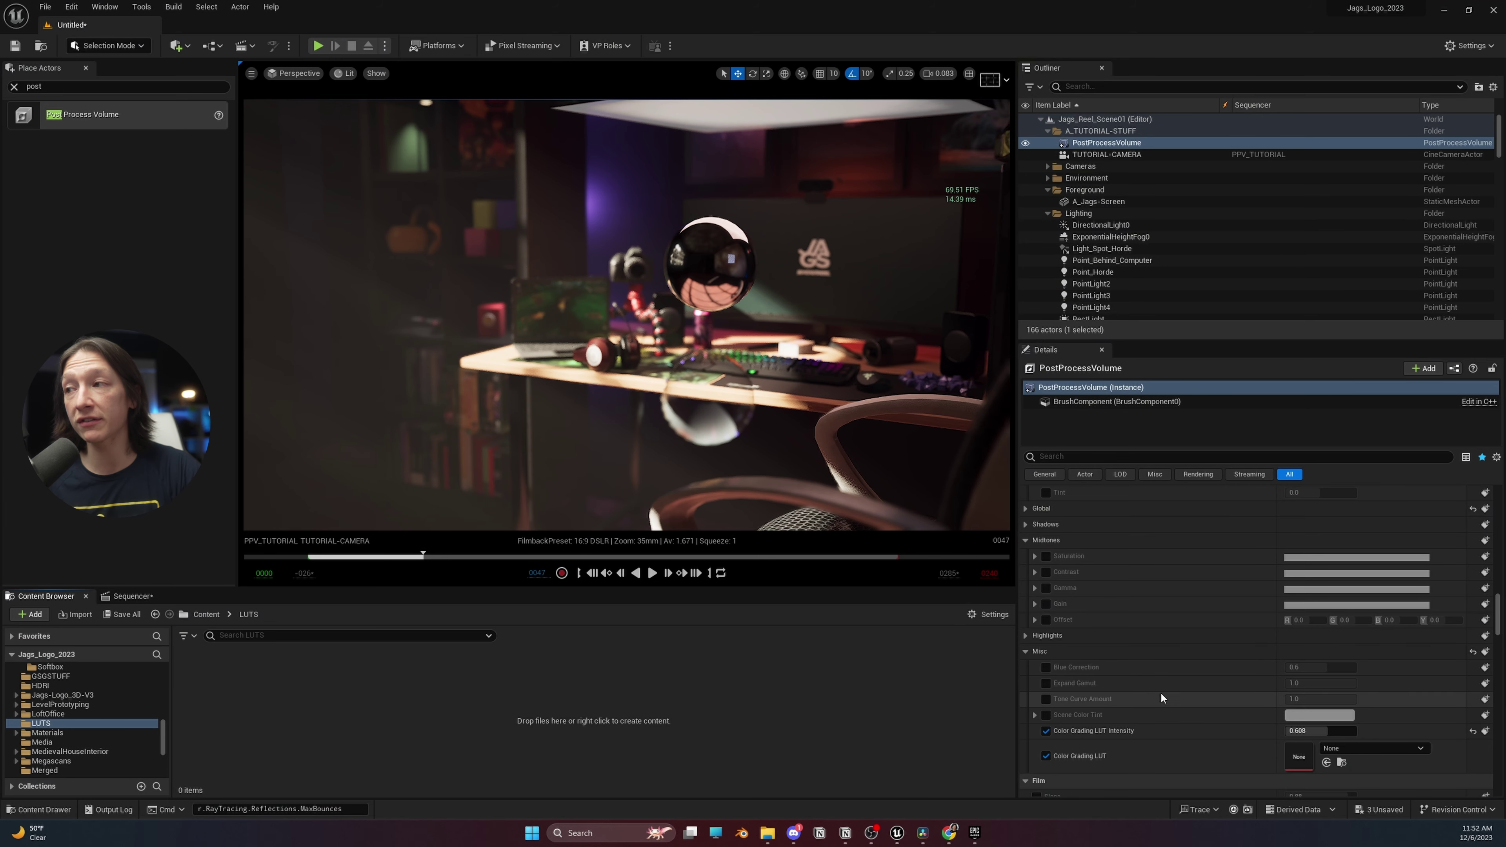
scroll(1152, 664, "up", 5)
scroll(1097, 639, "down", 4)
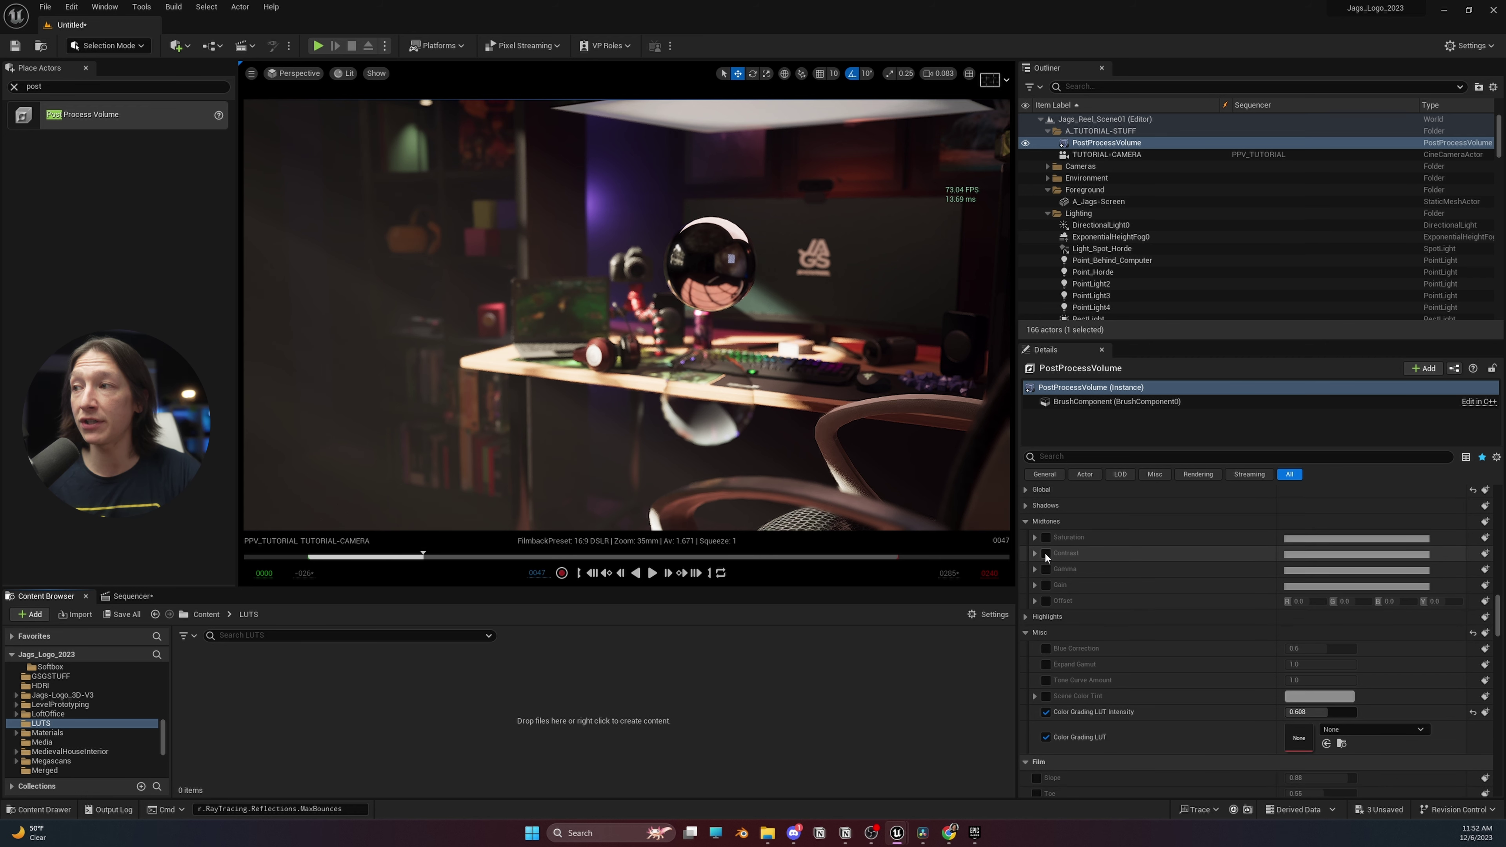
left_click(1045, 553)
left_click(1035, 553)
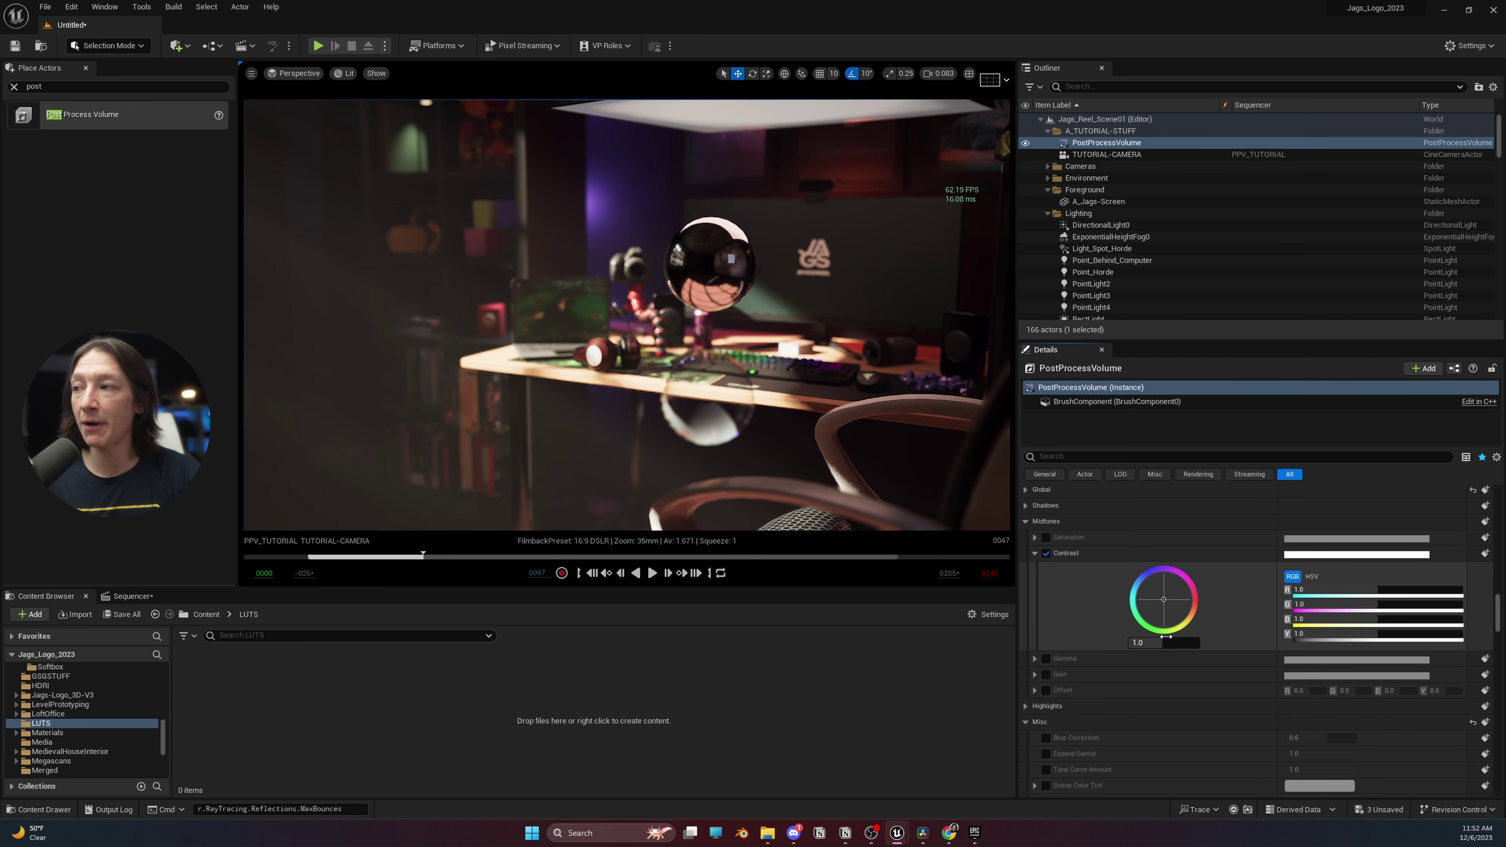
left_click_drag(1166, 637, 1133, 638)
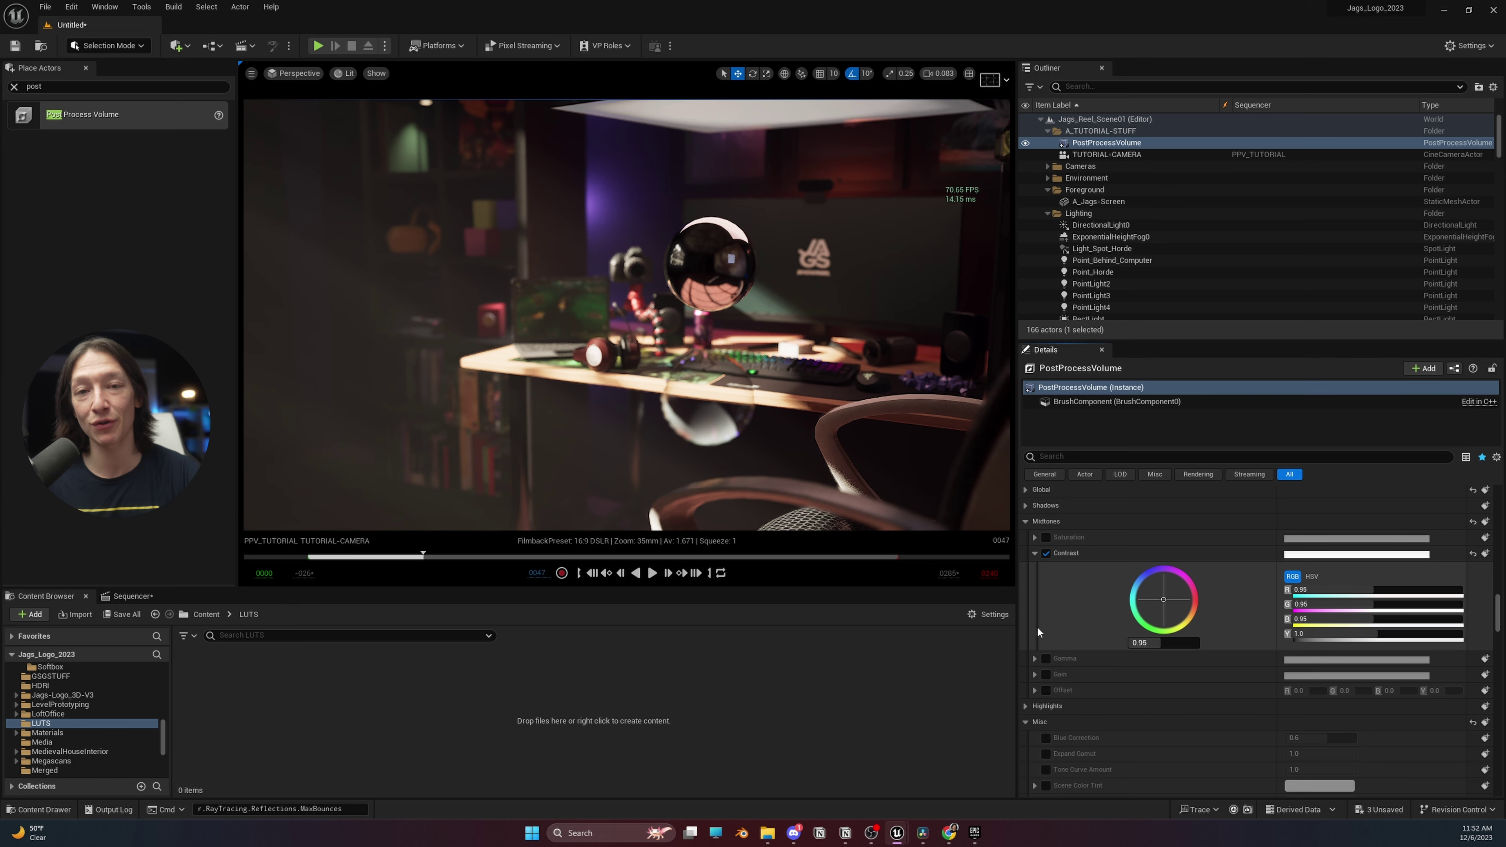